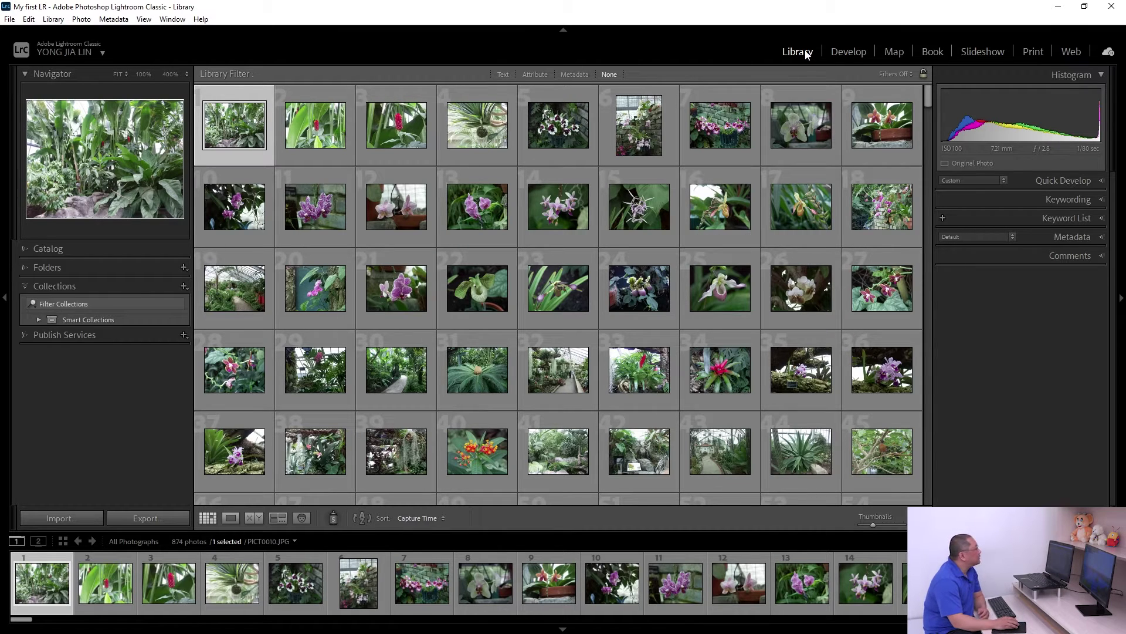
# Scroll the Library grid past the night city shots to the balloon photos around 181–225
pyautogui.scroll(-10, 572, 329)
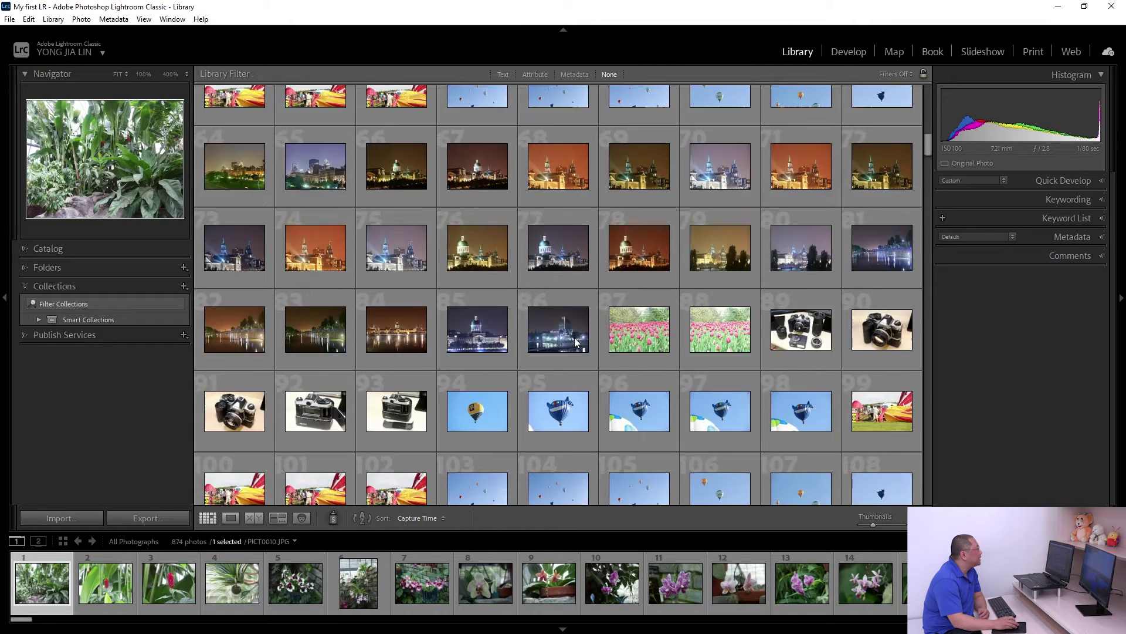
pyautogui.scroll(4, 572, 328)
pyautogui.scroll(-5, 573, 322)
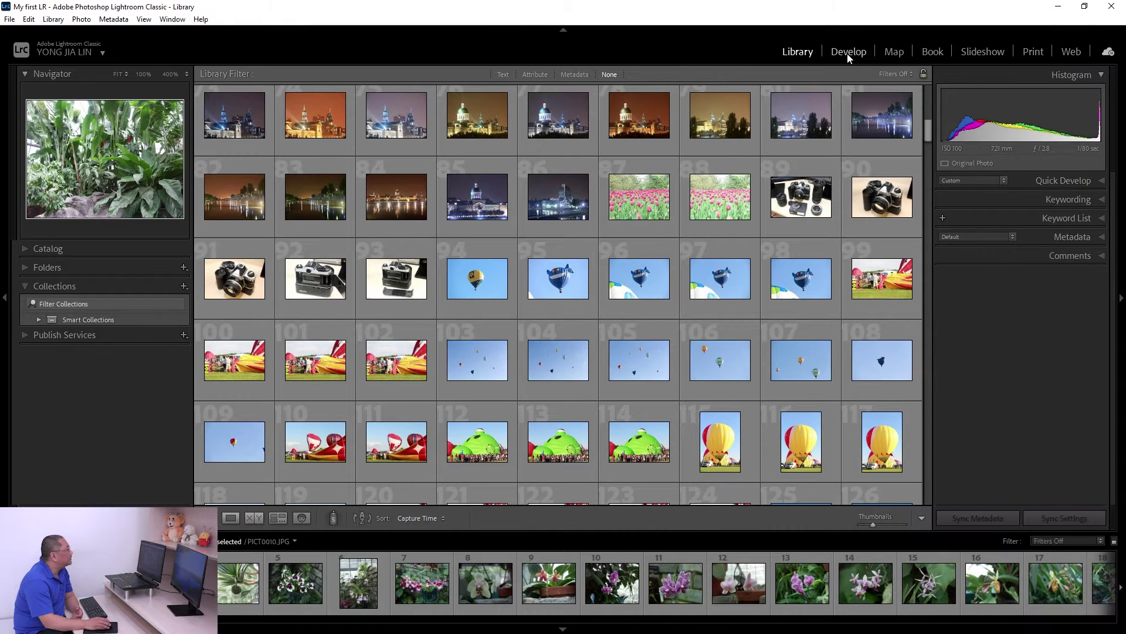
# Open the garden photo in Develop and expand, then collapse, the Detail panel
pyautogui.click(848, 53)
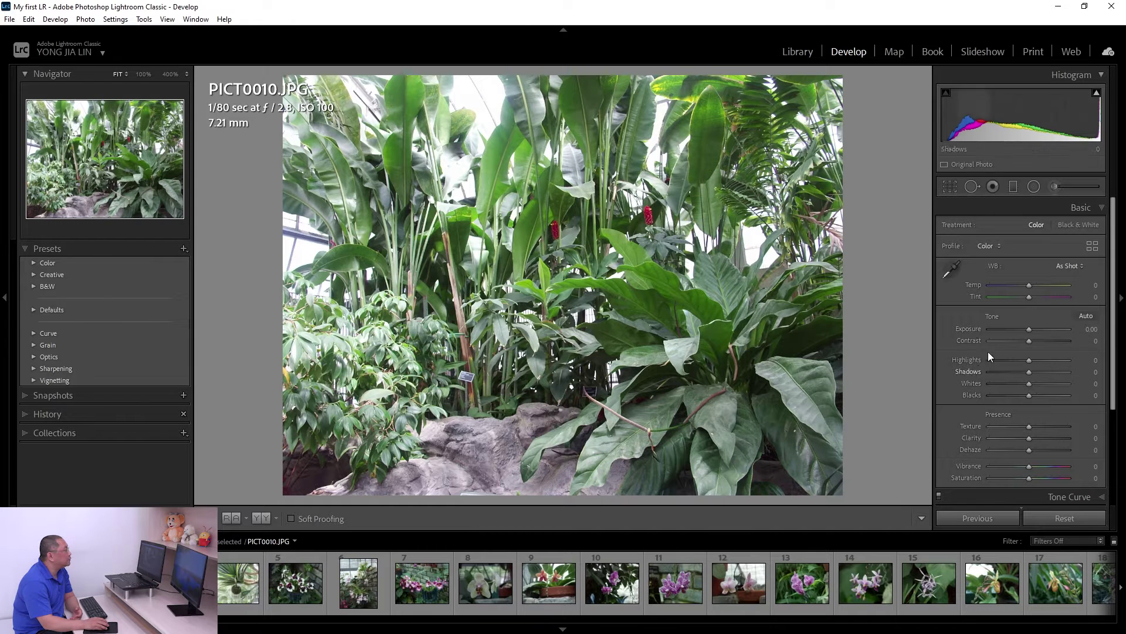
pyautogui.scroll(-3, 992, 362)
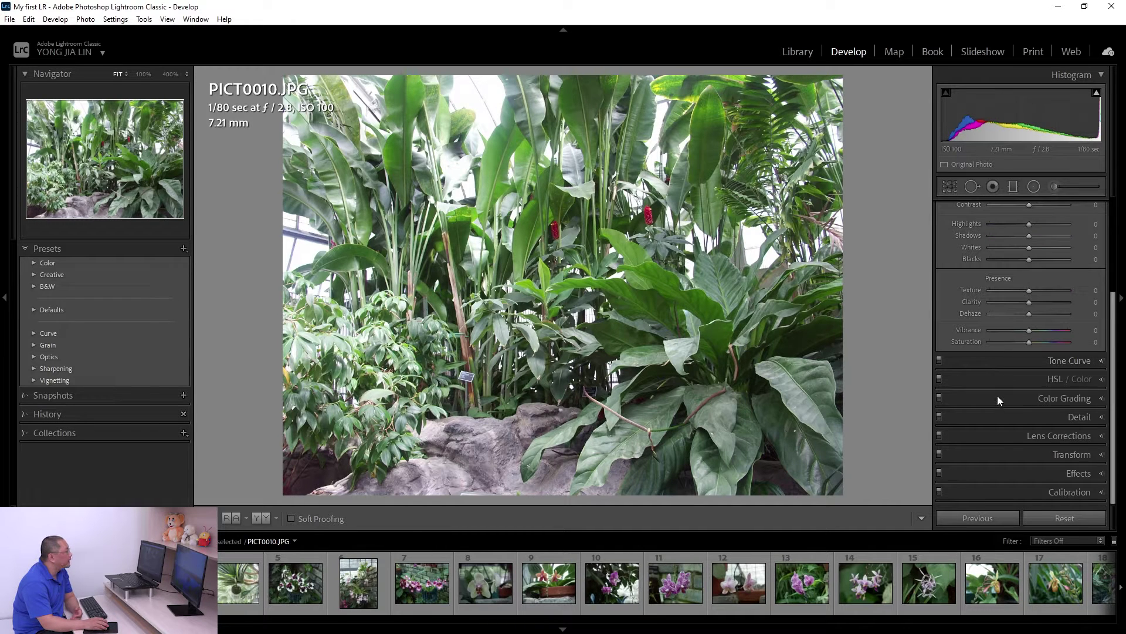
pyautogui.click(995, 416)
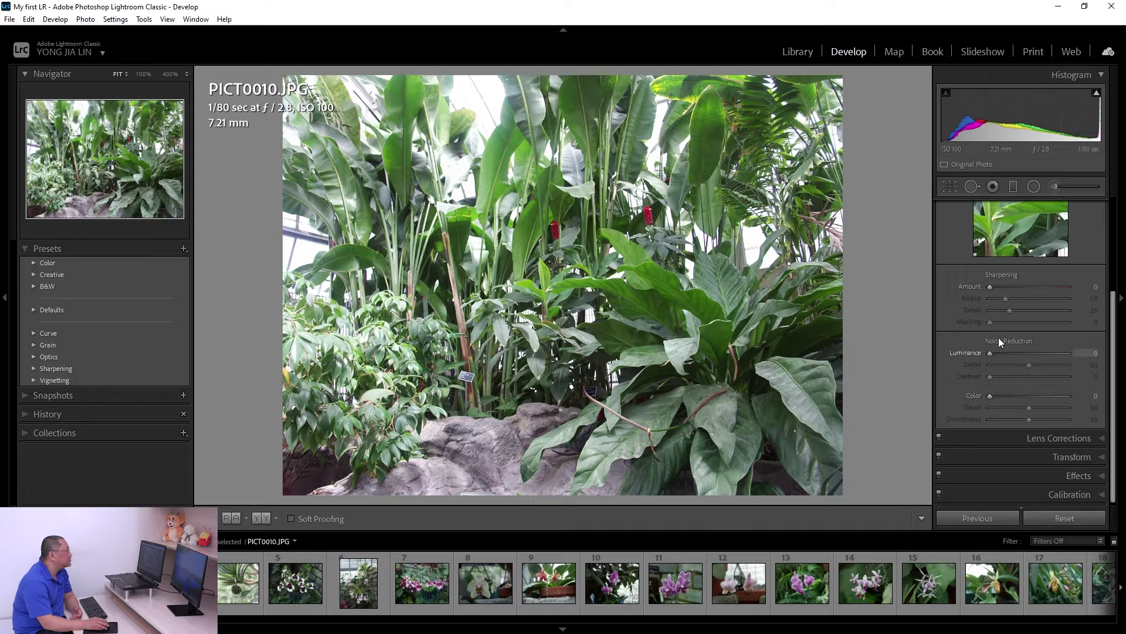
pyautogui.scroll(3, 975, 389)
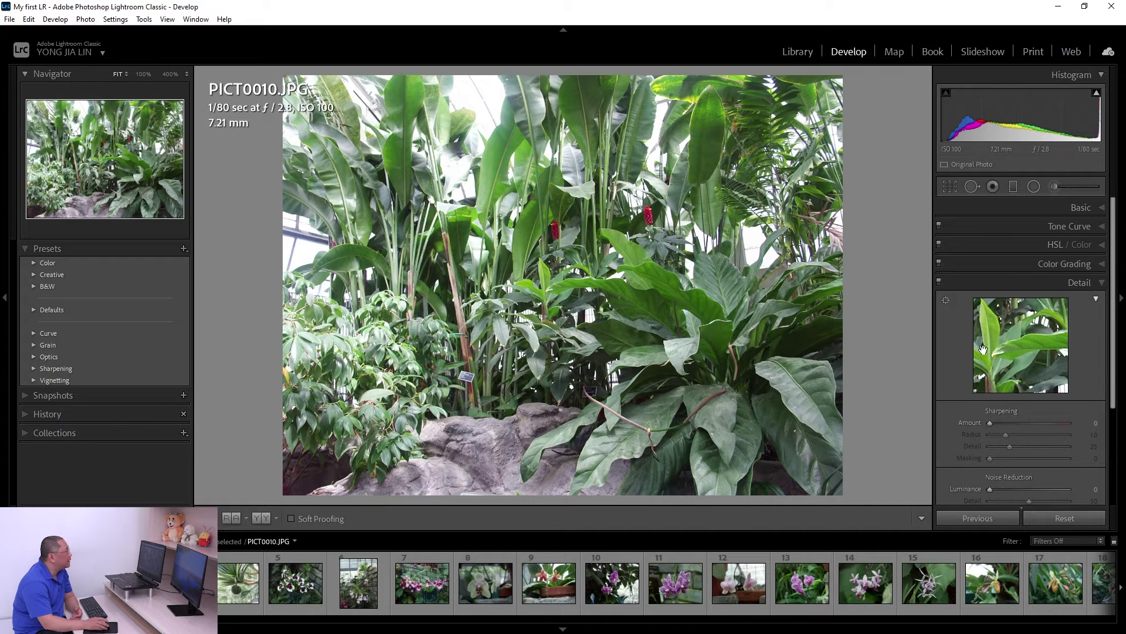
pyautogui.click(998, 281)
# Expand the Basic tone and colour panel and scroll through its settings
pyautogui.click(1014, 208)
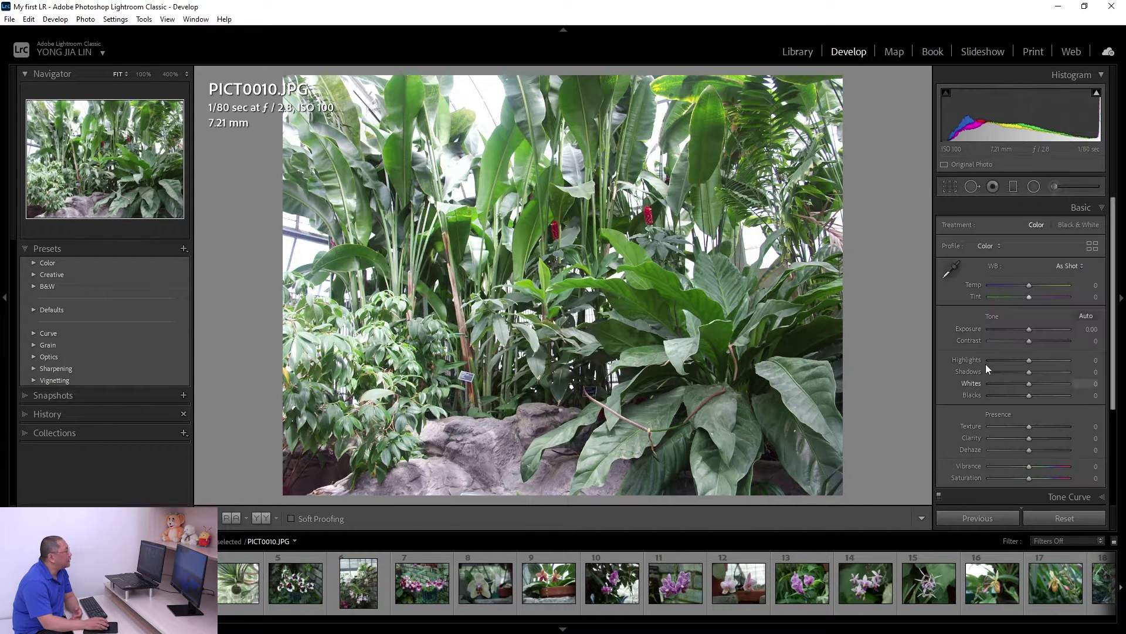
pyautogui.scroll(-3, 978, 394)
pyautogui.scroll(3, 961, 422)
# Switch to the Map module and zoom in on the 373-photo cluster near Montreal
pyautogui.click(893, 52)
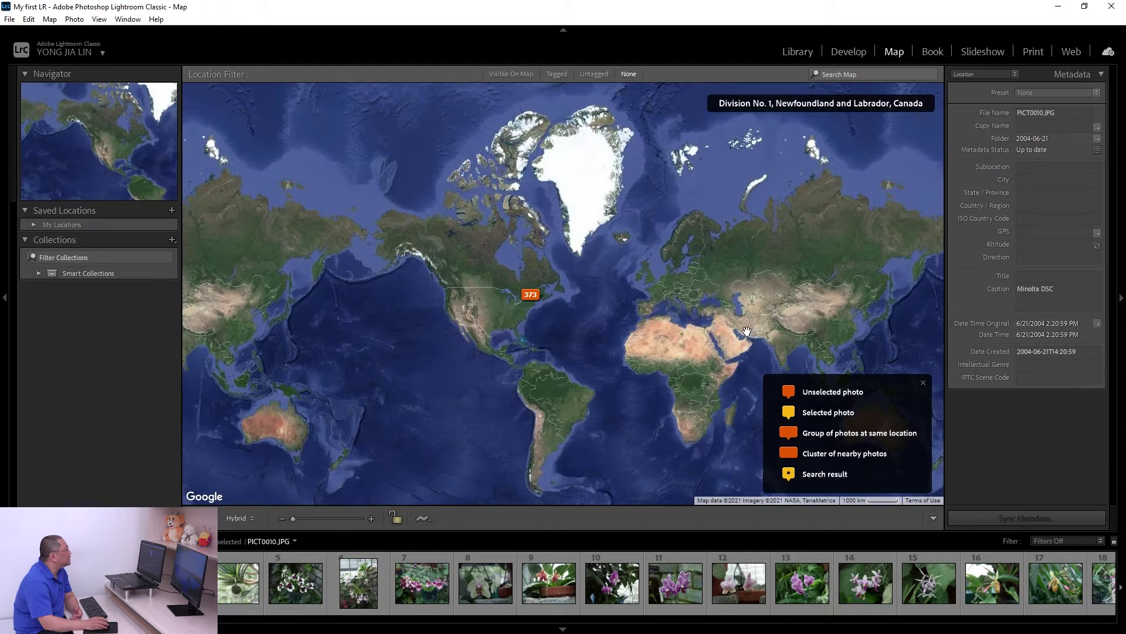
pyautogui.scroll(3, 527, 306)
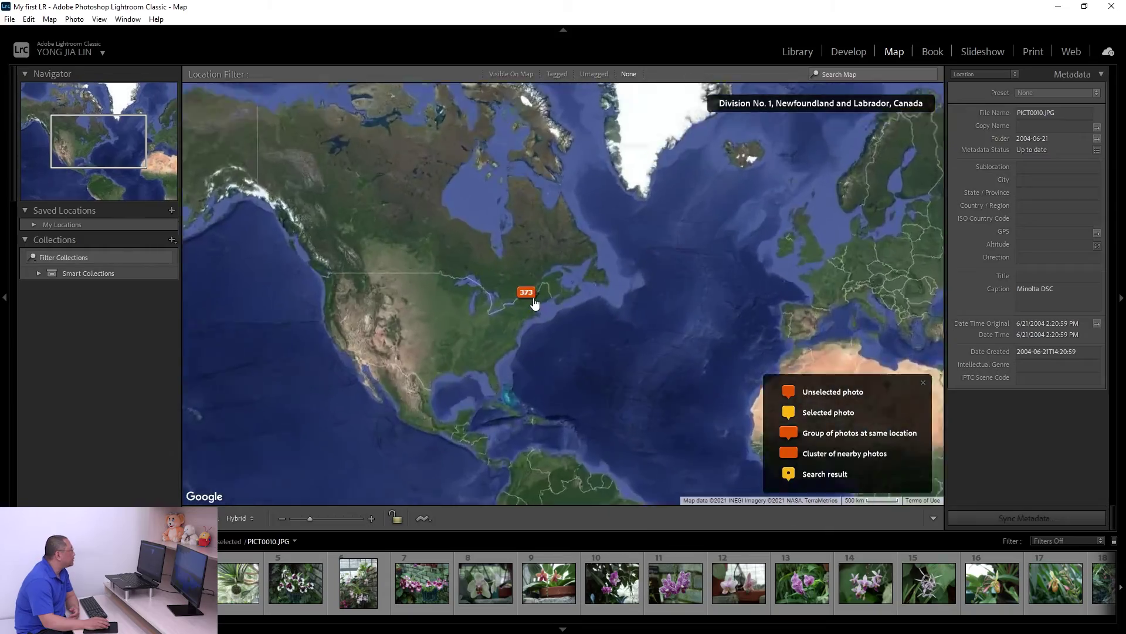
pyautogui.scroll(3, 535, 304)
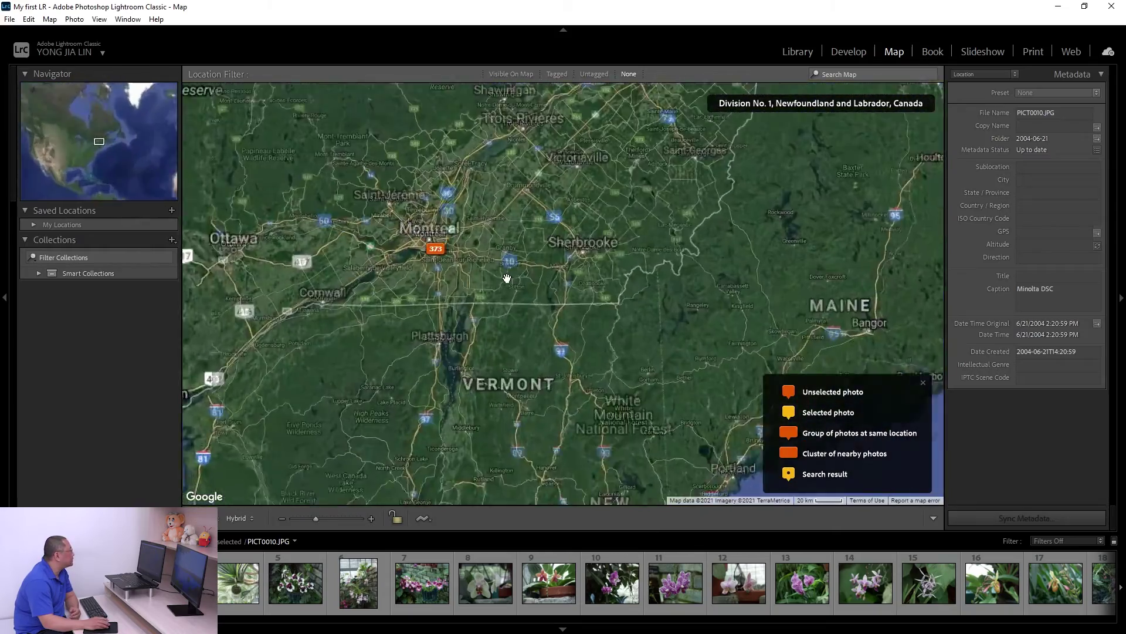
pyautogui.scroll(2, 568, 284)
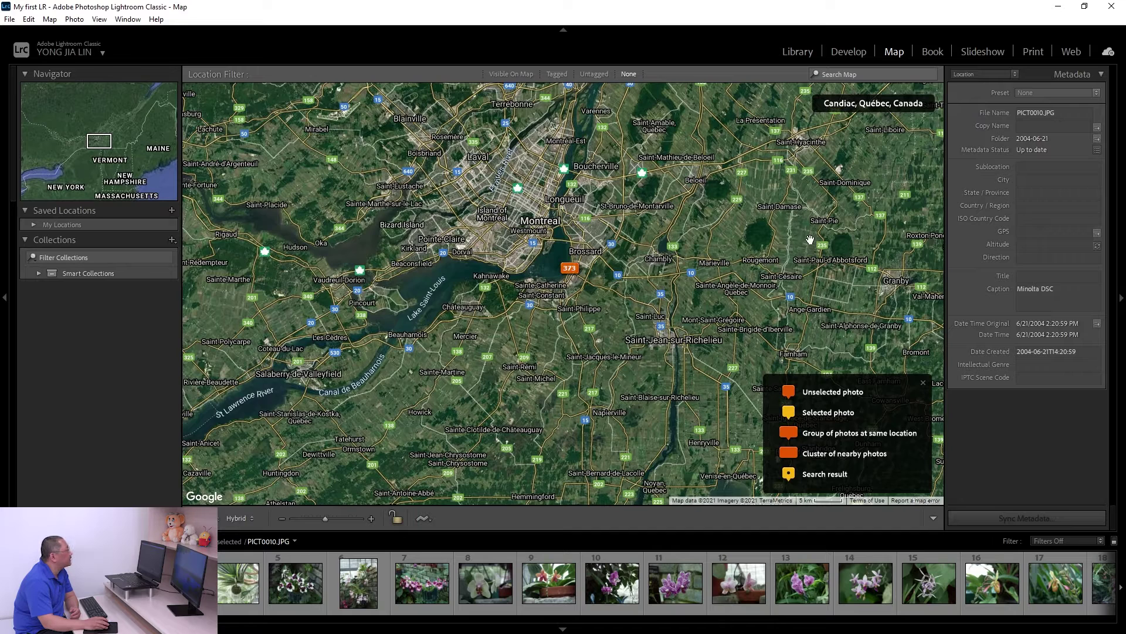
# Browse the 240-page Standard Landscape photo book, then switch to the Slideshow module
pyautogui.click(933, 53)
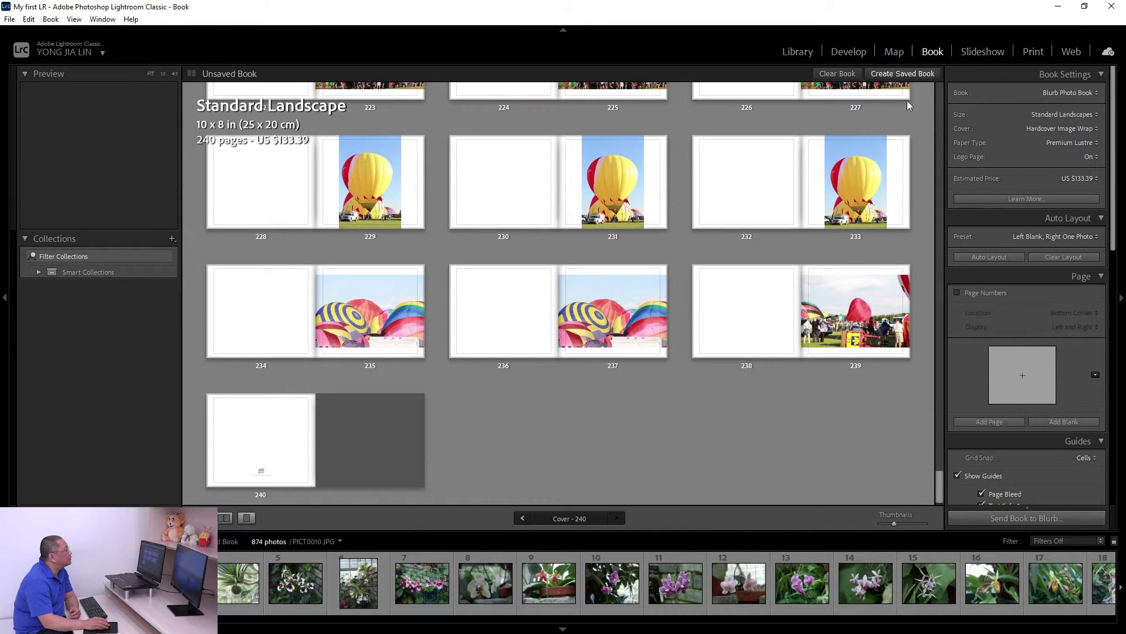
pyautogui.scroll(5, 941, 271)
pyautogui.click(942, 93)
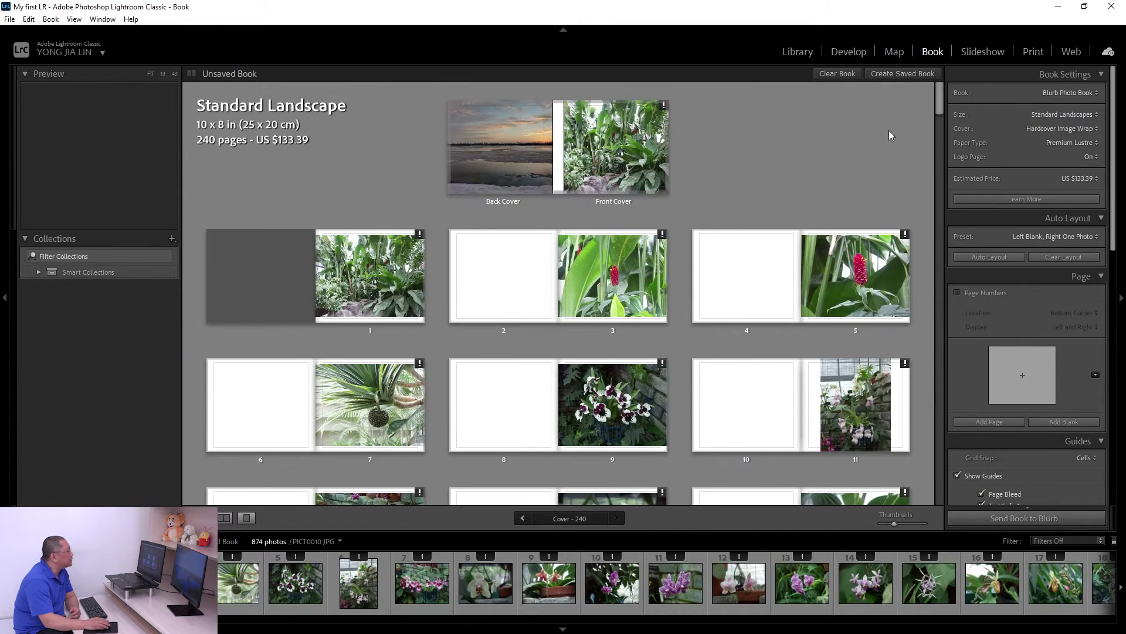
pyautogui.scroll(-10, 643, 314)
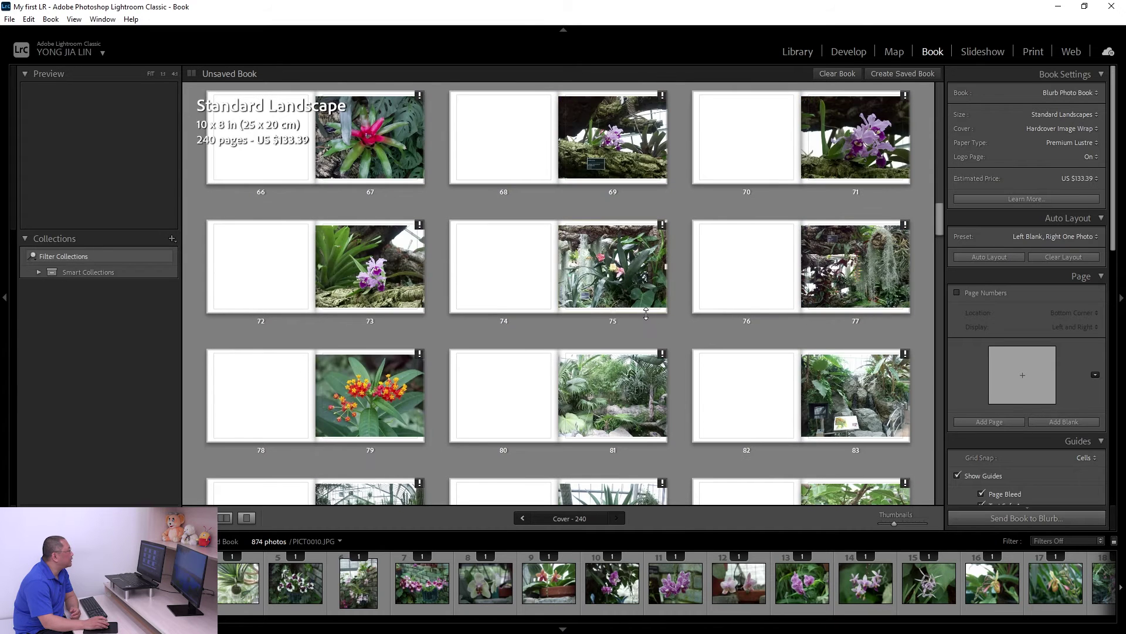
pyautogui.scroll(10, 645, 323)
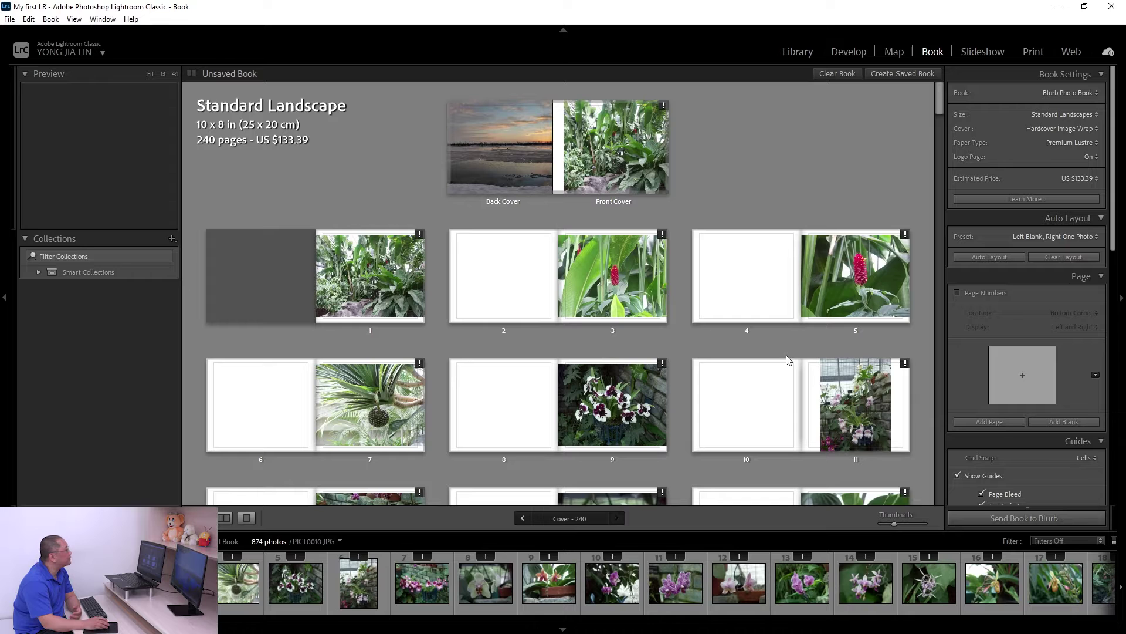
pyautogui.click(990, 52)
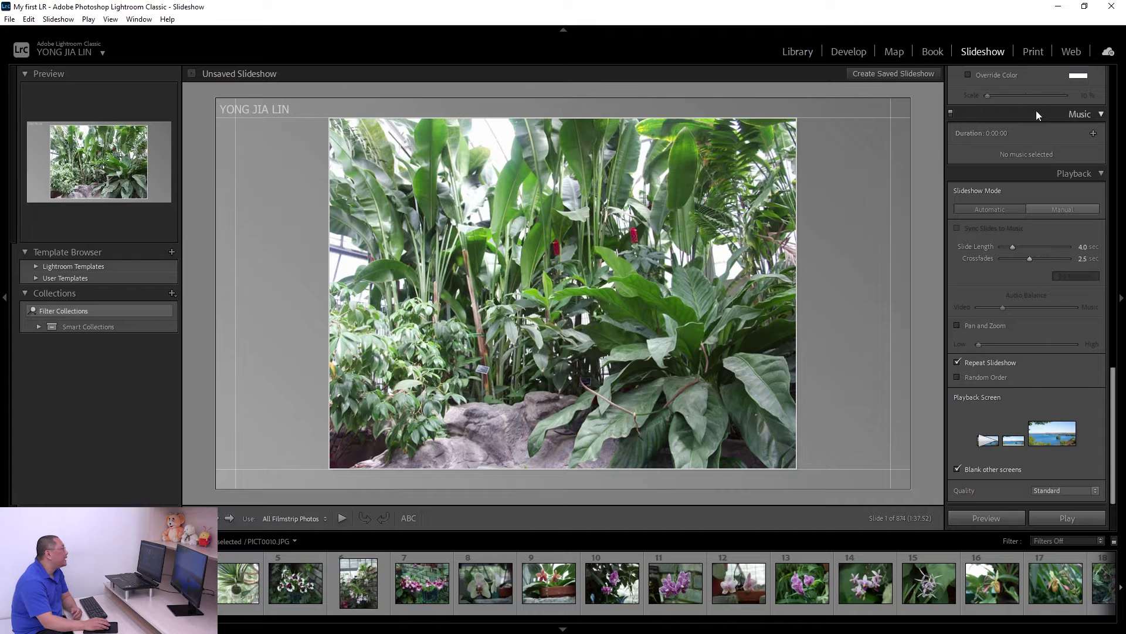
# Switch to the Print module showing the garden photo on a single A4 page
pyautogui.click(1037, 54)
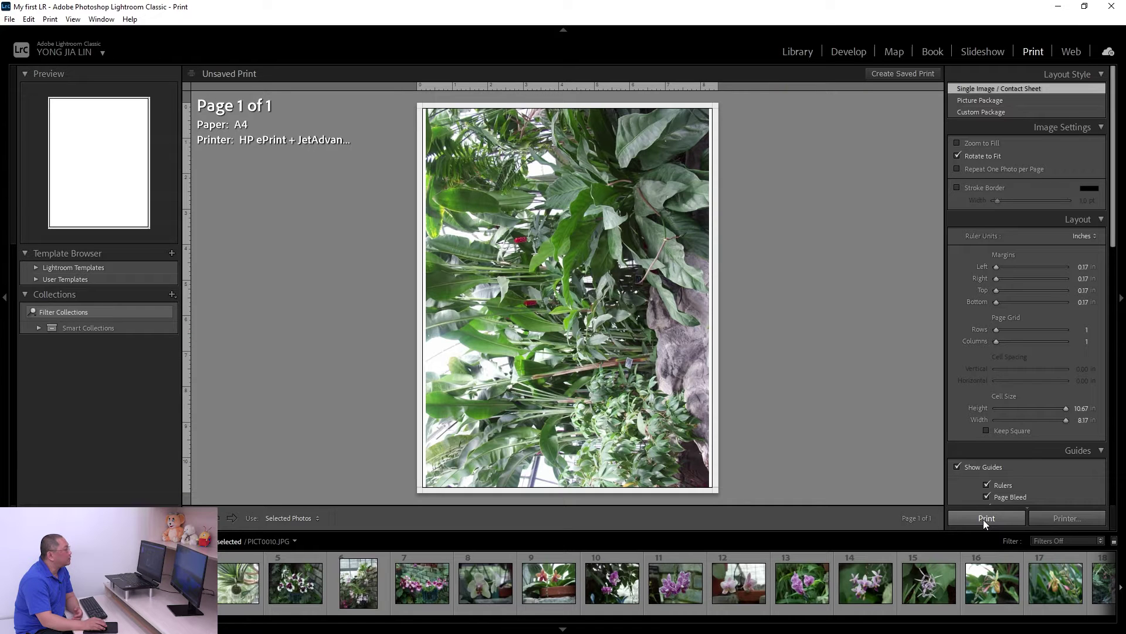
# Switch to the Web module's Classic Gallery layout of the flower photos
pyautogui.click(1070, 52)
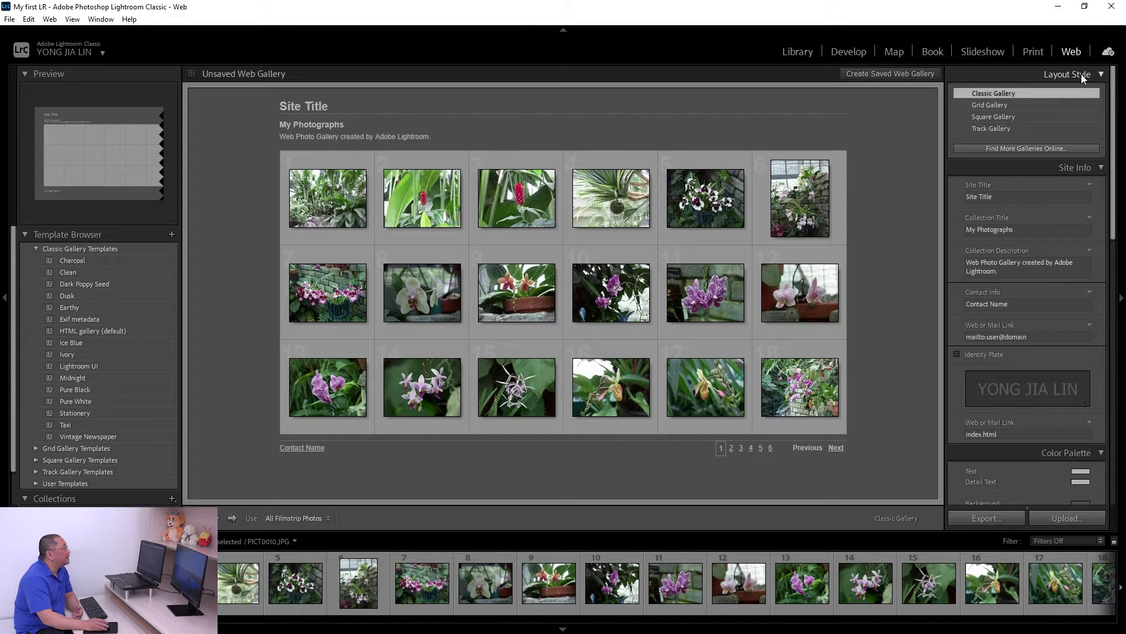
# View the Cloud Storage sync status, close it, and return to the Library grid
pyautogui.click(1110, 54)
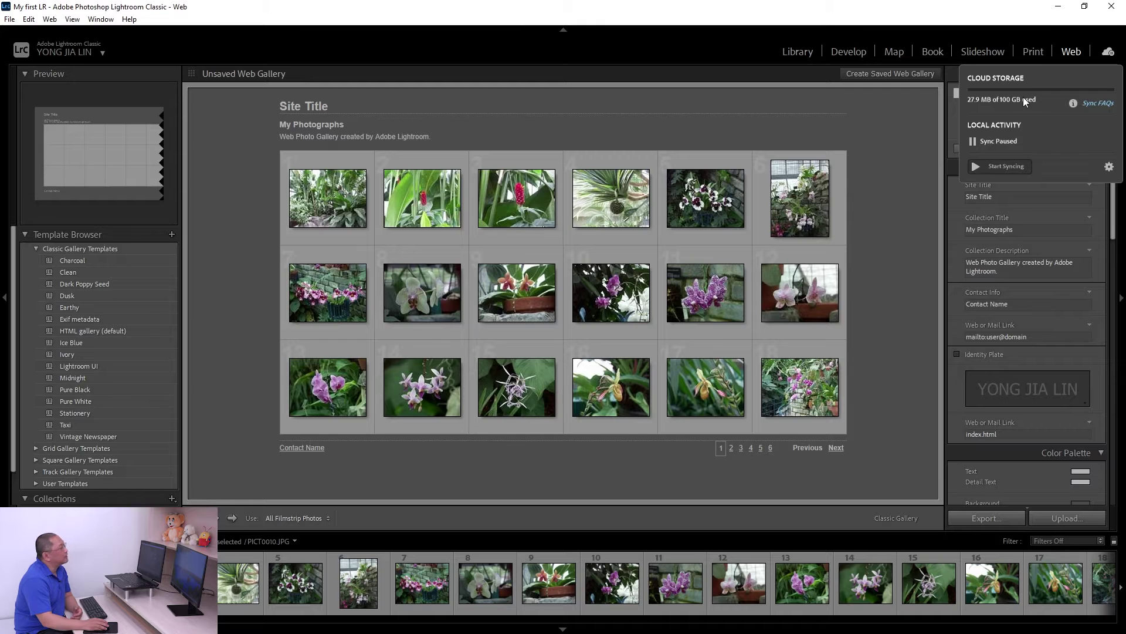
pyautogui.click(1110, 53)
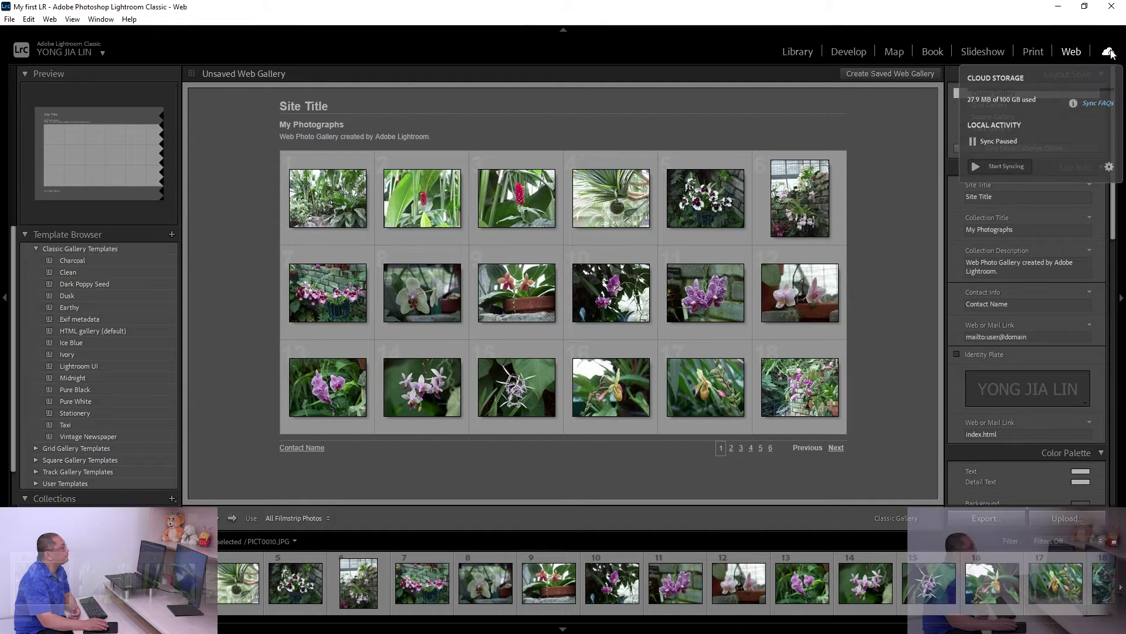
pyautogui.click(798, 51)
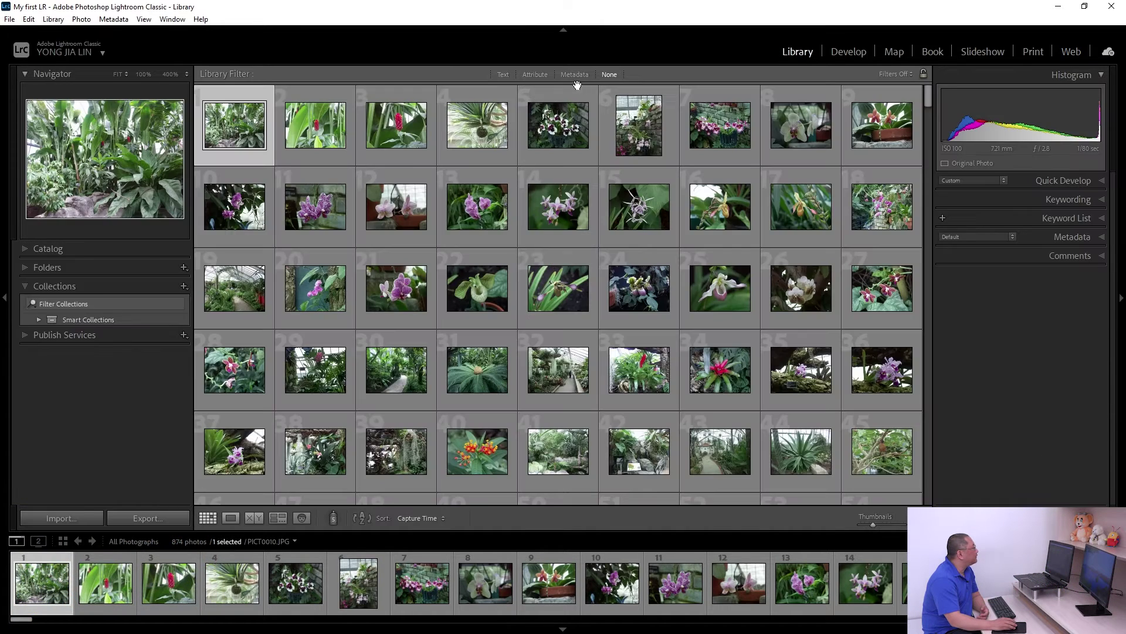
# Set the top module-picker panel to Manual show/hide, toggling it hidden and shown
pyautogui.click(564, 31)
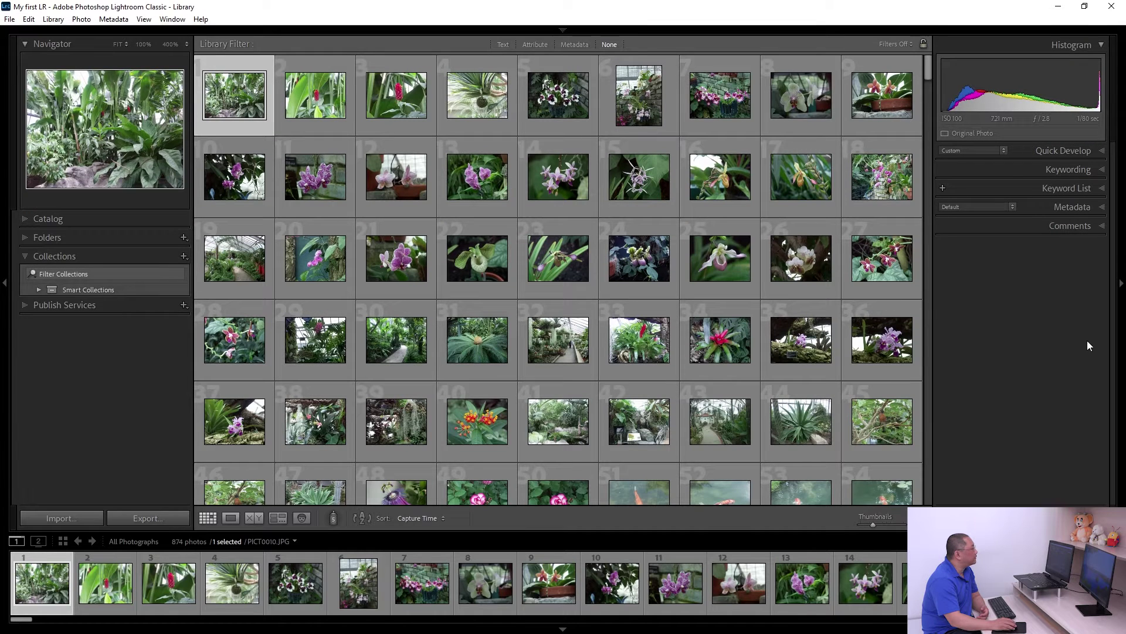
pyautogui.click(564, 31)
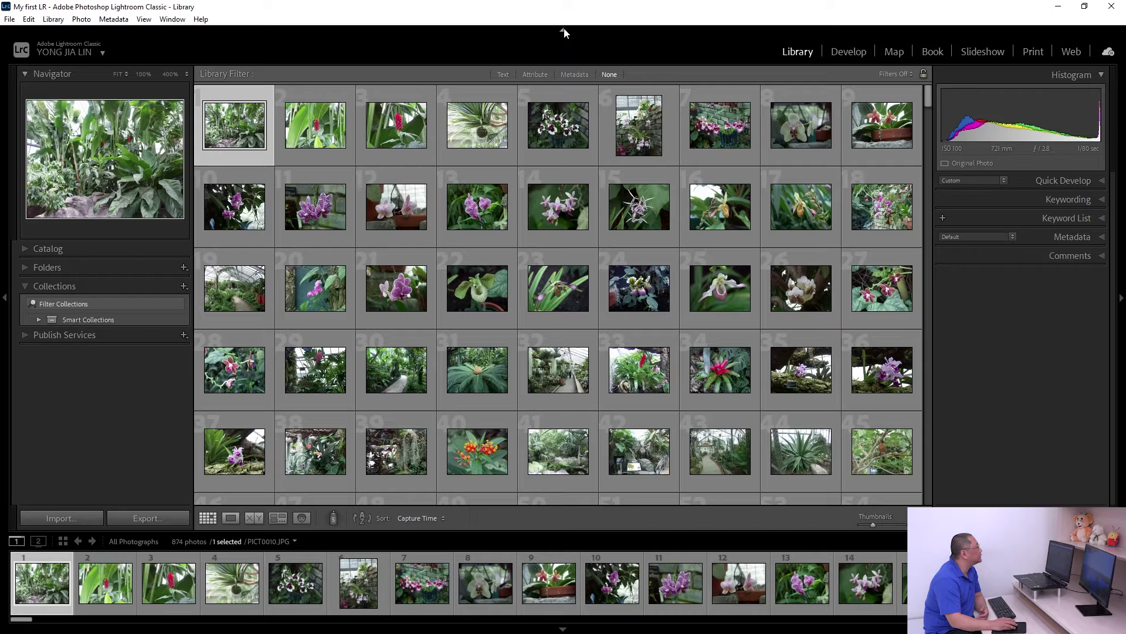
pyautogui.rightClick(564, 33)
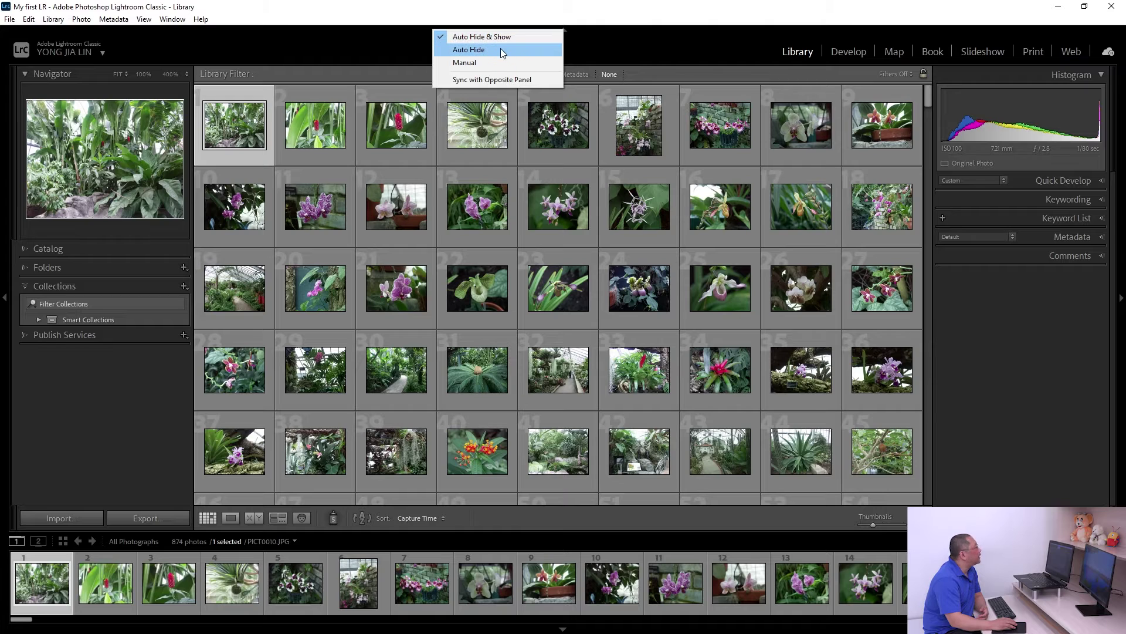
pyautogui.click(508, 63)
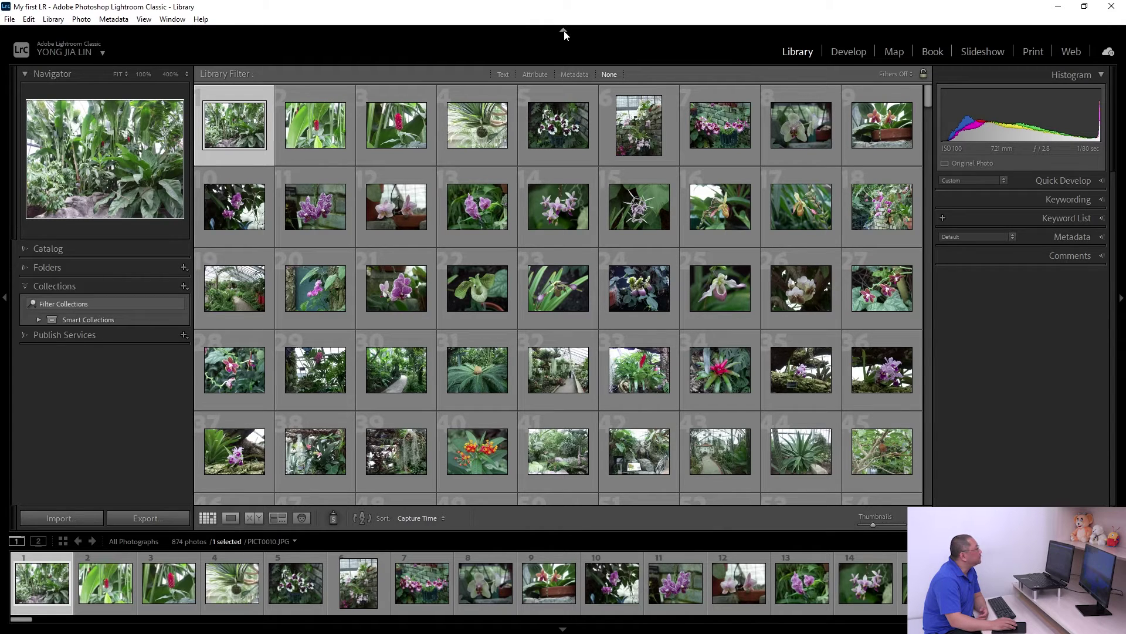
pyautogui.click(564, 30)
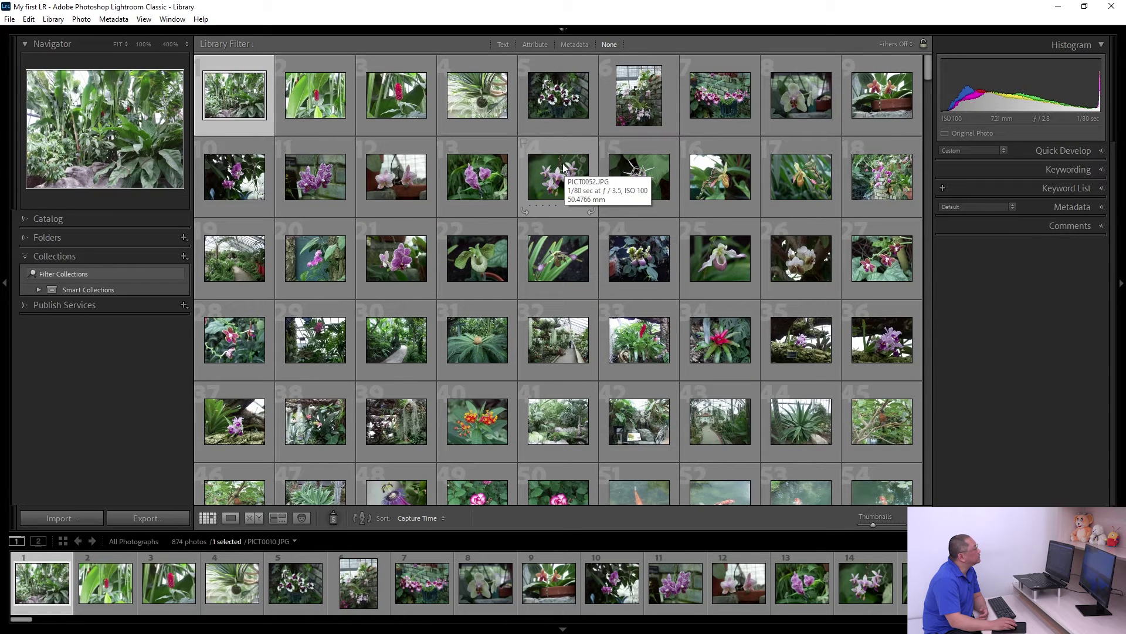
pyautogui.click(564, 31)
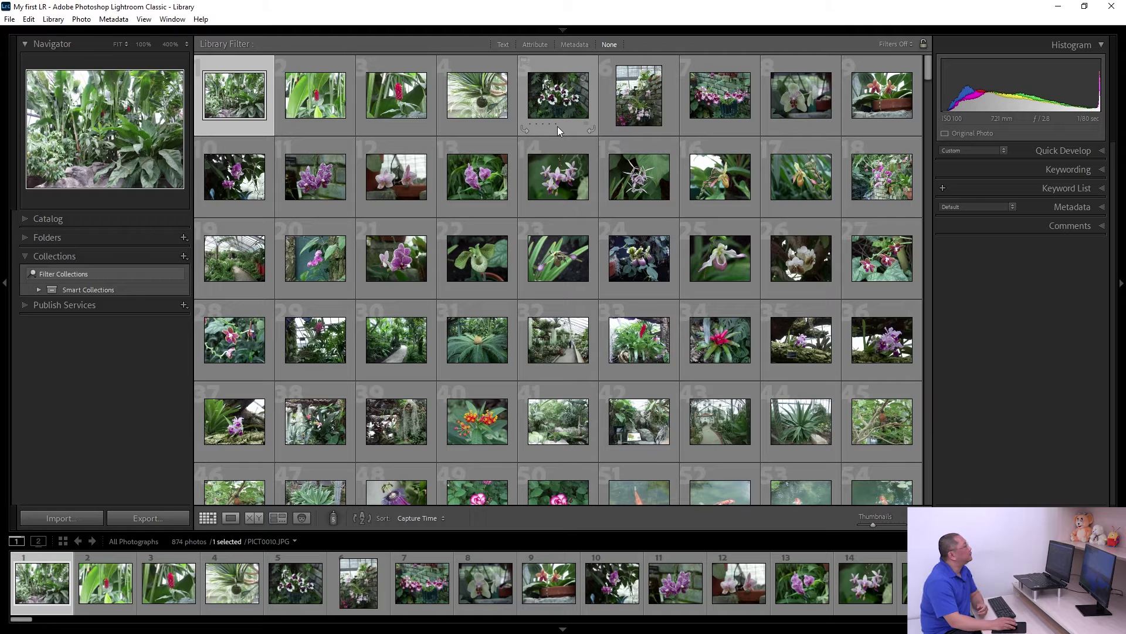
# Enable Sync with Opposite Panel on the top panel so it toggles with the filmstrip
pyautogui.rightClick(568, 32)
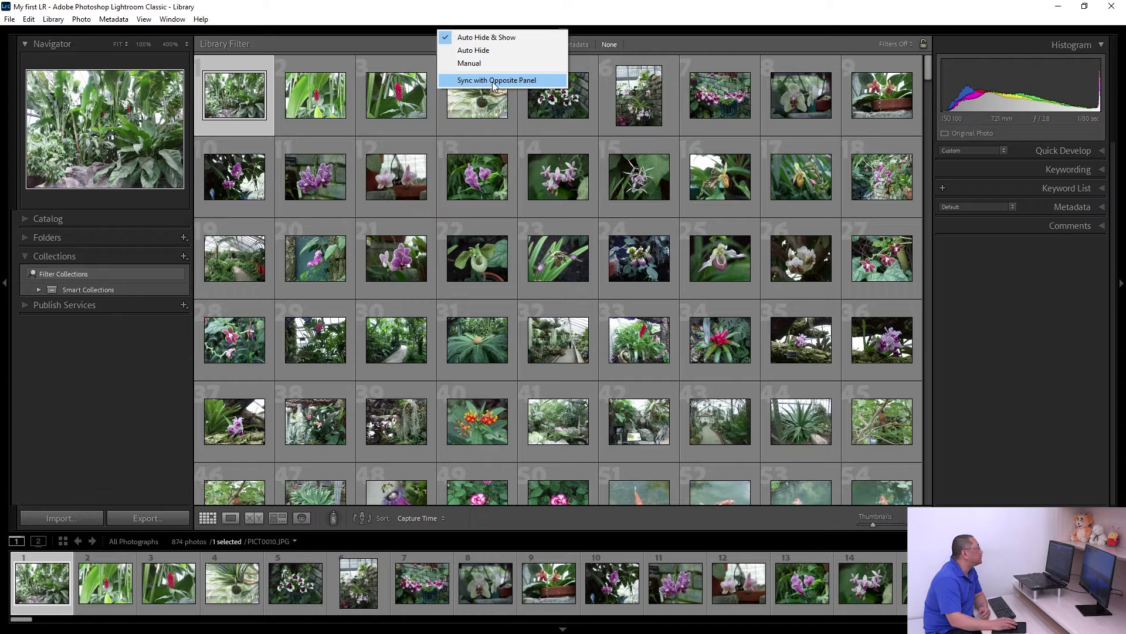
pyautogui.click(492, 82)
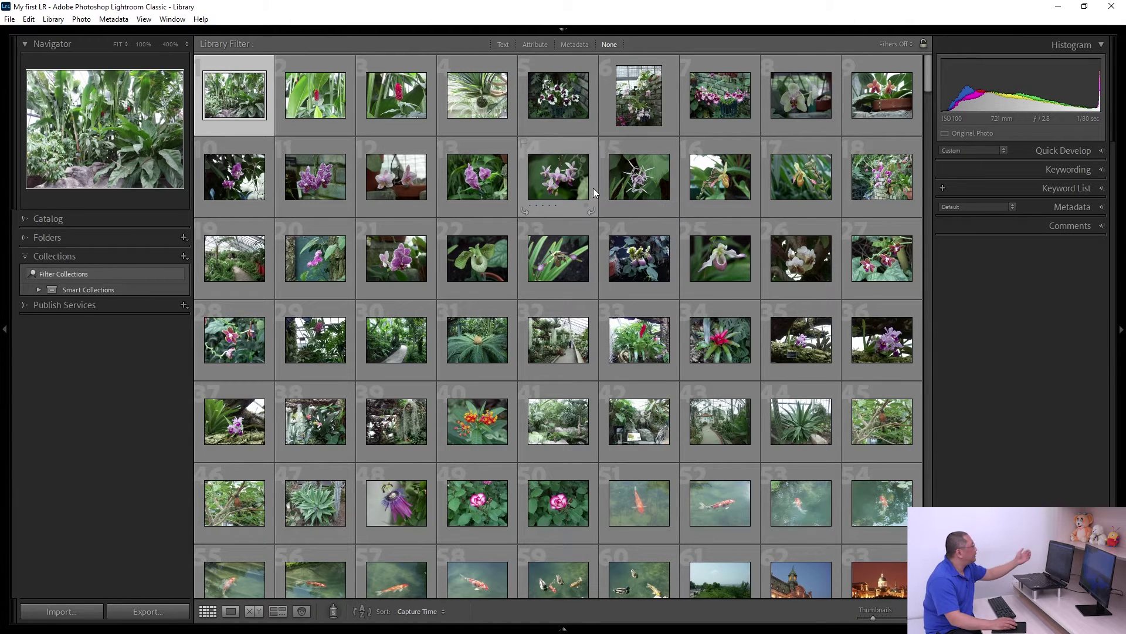
pyautogui.moveTo(565, 32)
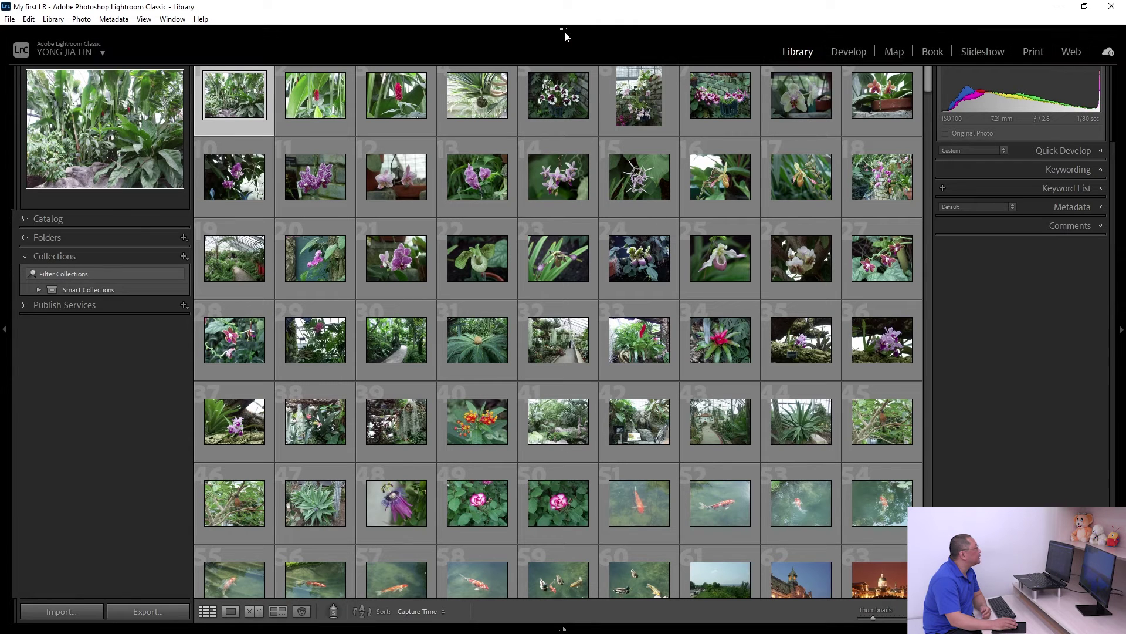
pyautogui.click(565, 32)
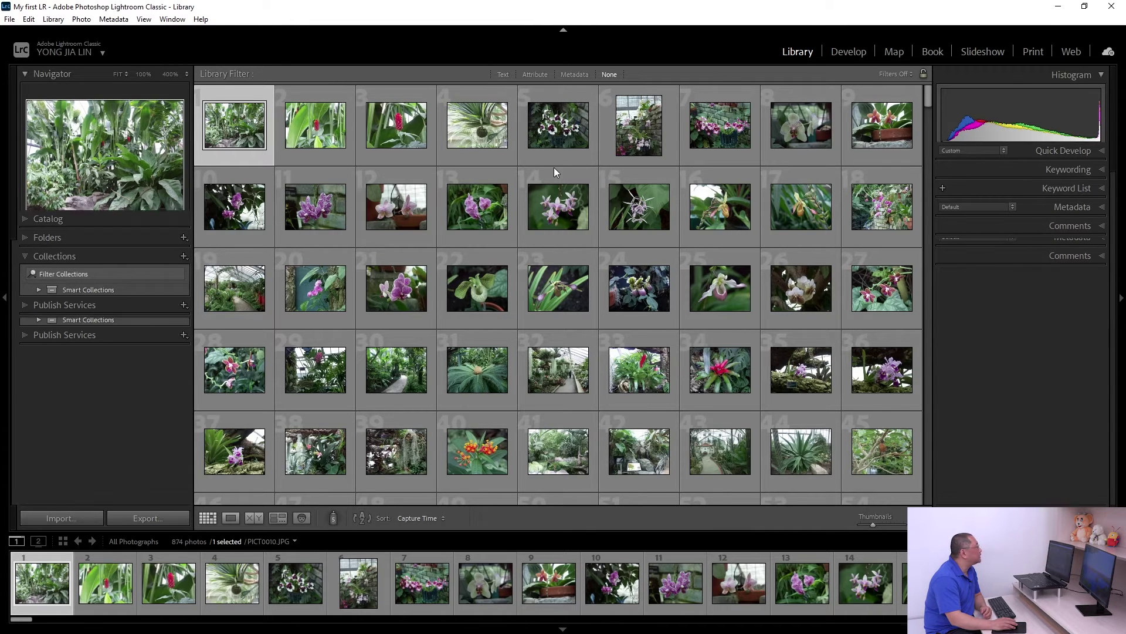
pyautogui.click(563, 31)
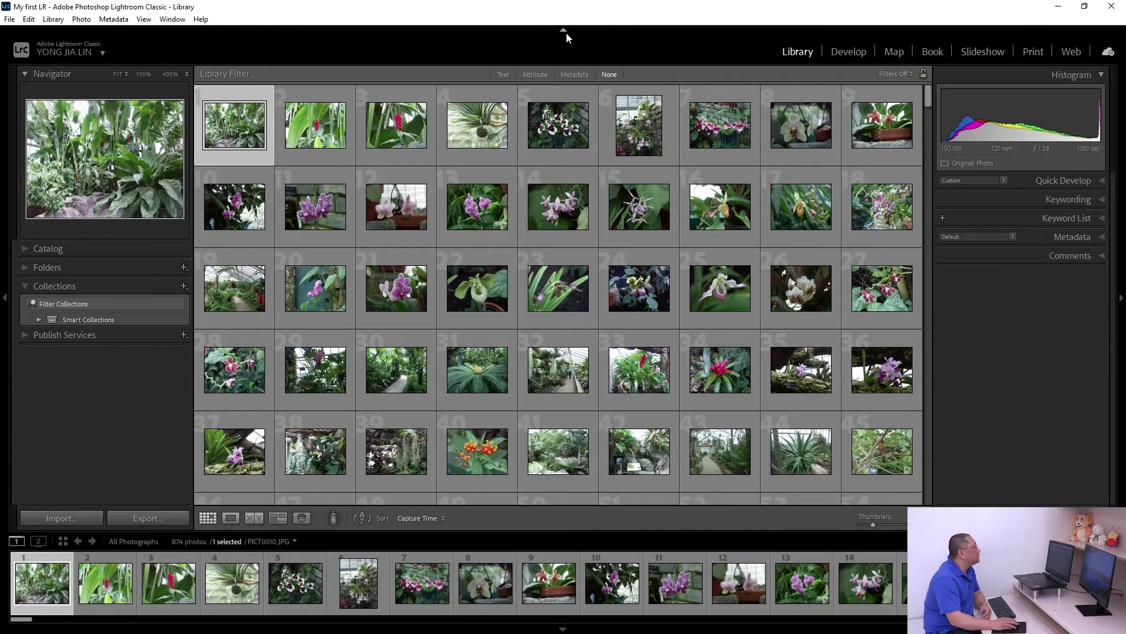
# Turn off Sync with Opposite Panel for the top panel and toggle it alone
pyautogui.rightClick(566, 32)
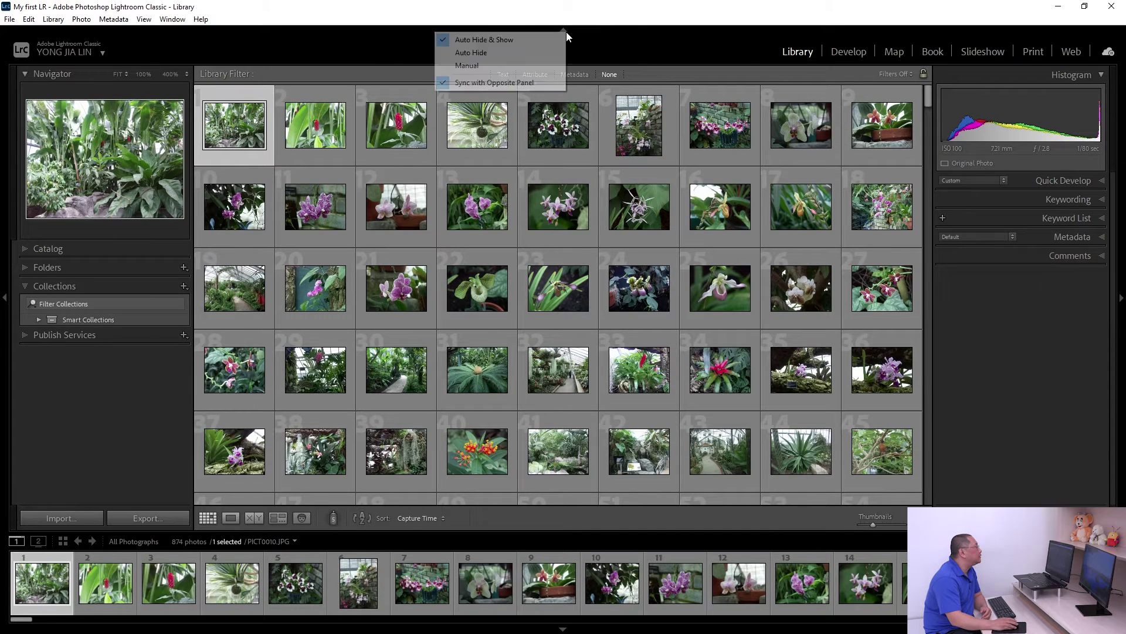
pyautogui.click(472, 82)
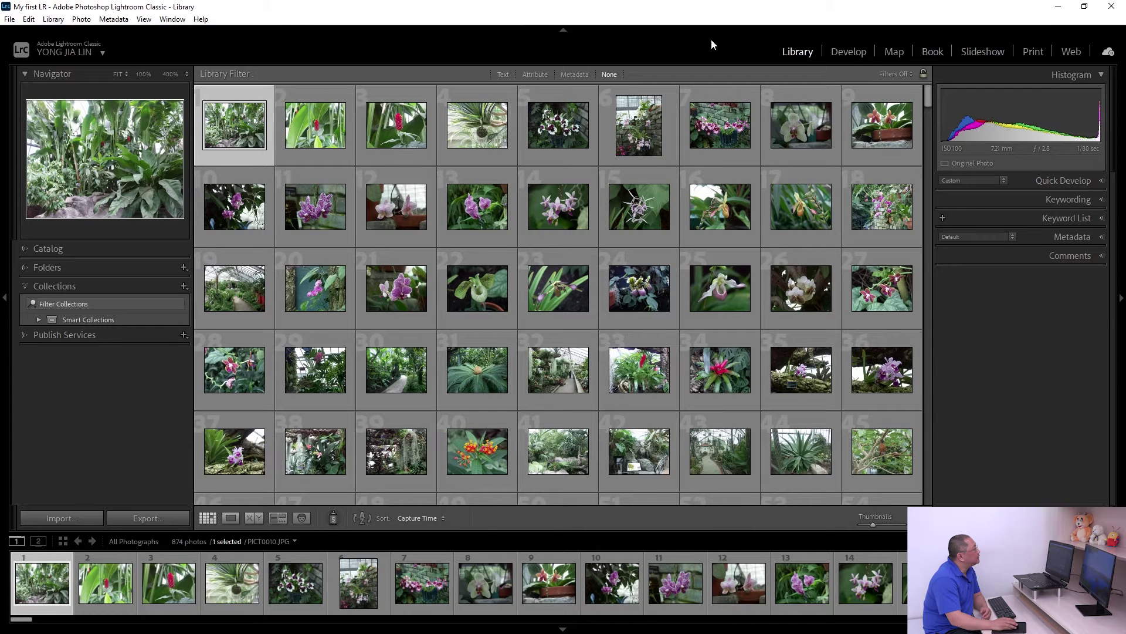
pyautogui.click(563, 30)
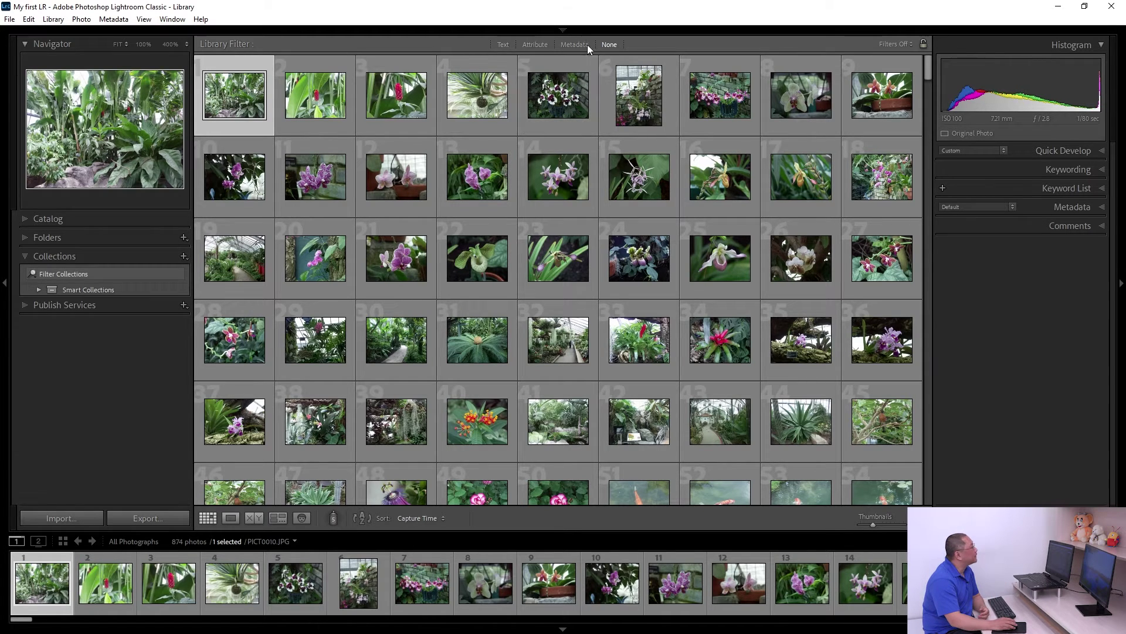
pyautogui.moveTo(587, 28)
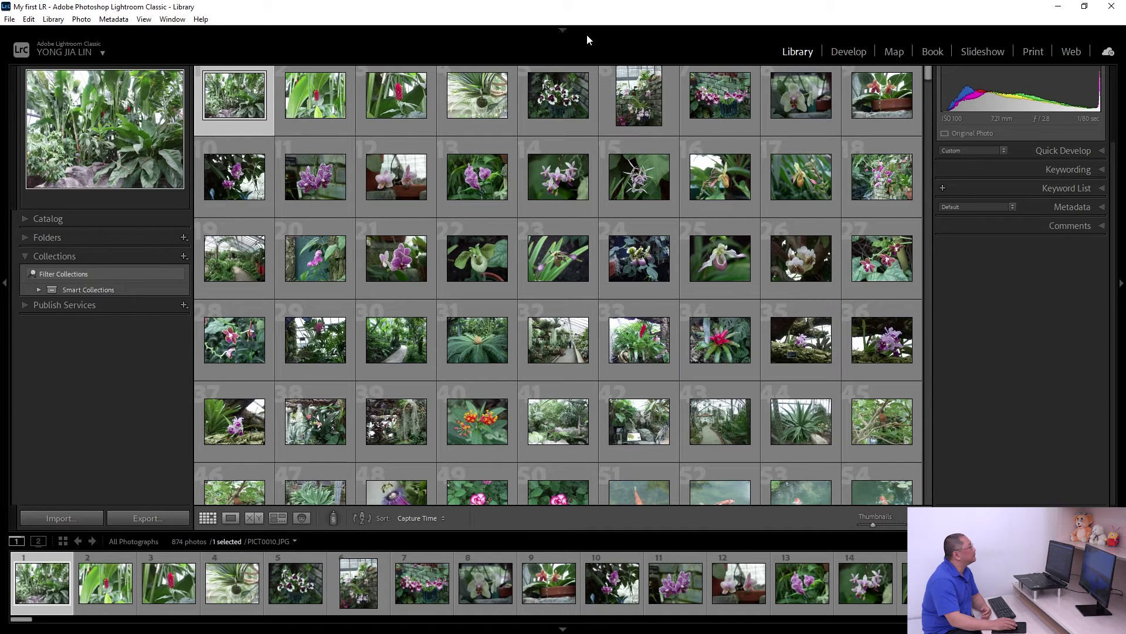
pyautogui.click(563, 29)
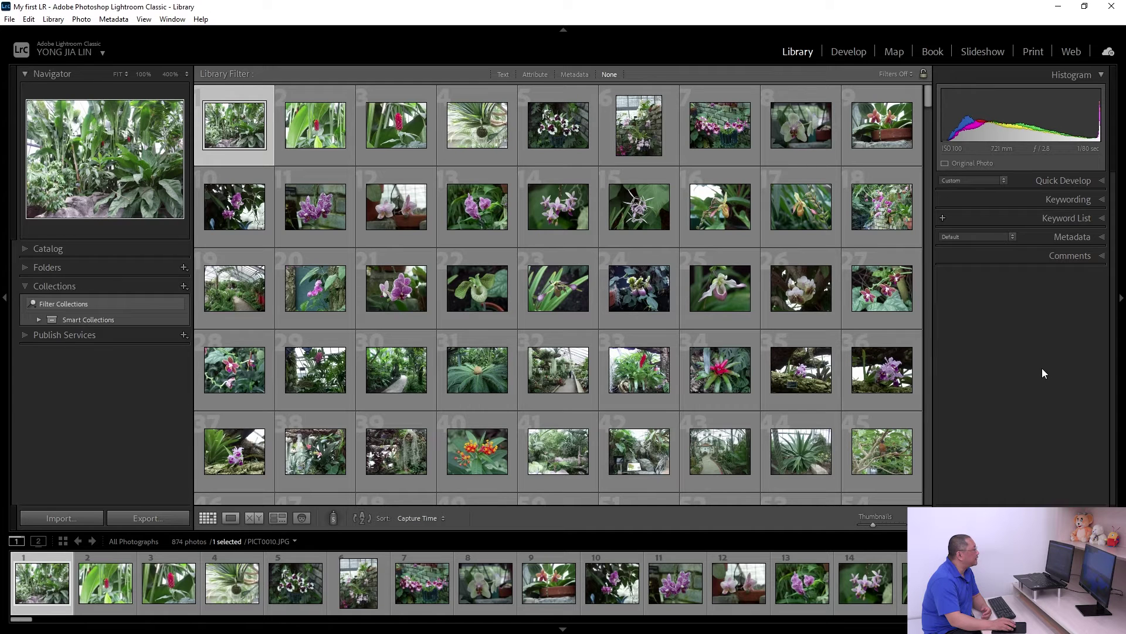
# Toggle the left panel, hide the right panel, and dismiss the left panel's visibility menu
pyautogui.click(6, 300)
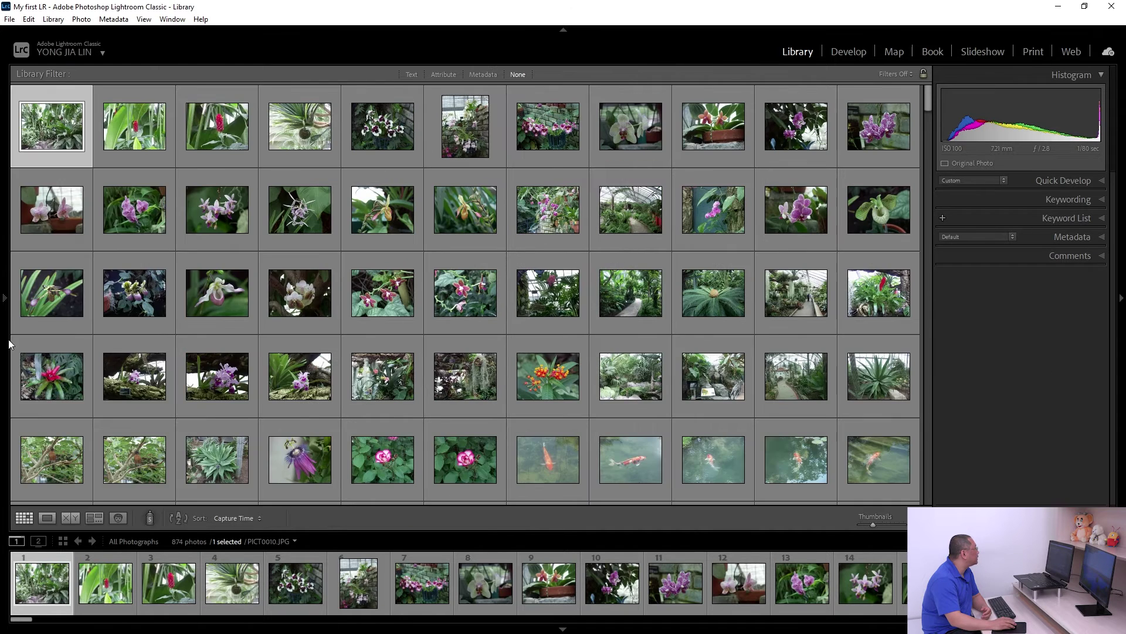
pyautogui.click(6, 300)
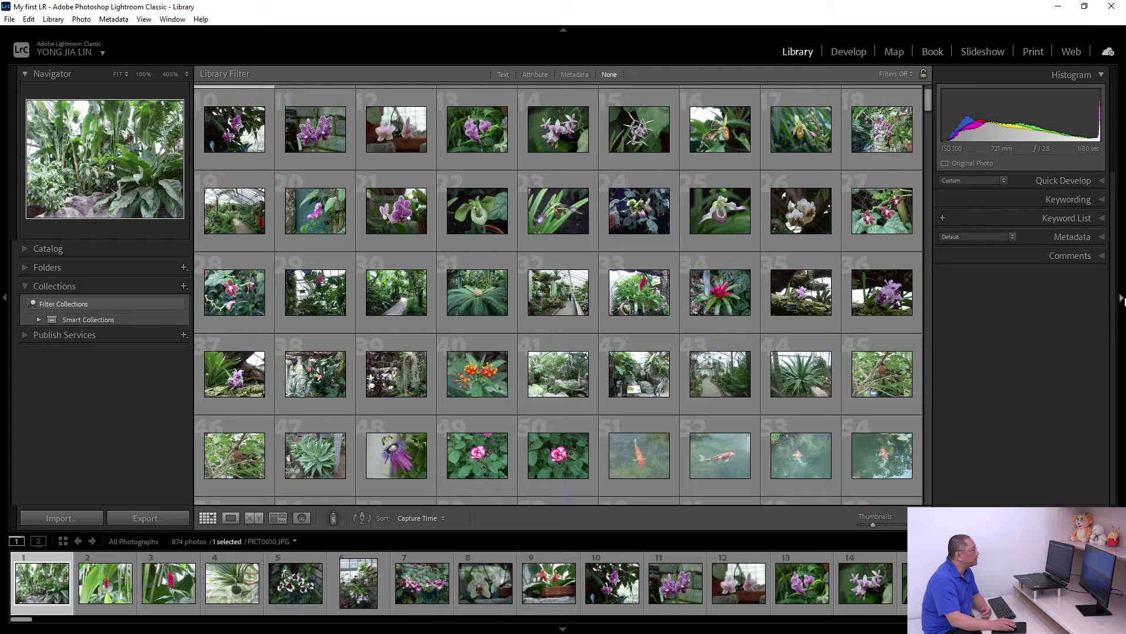
pyautogui.click(1122, 300)
pyautogui.rightClick(2, 302)
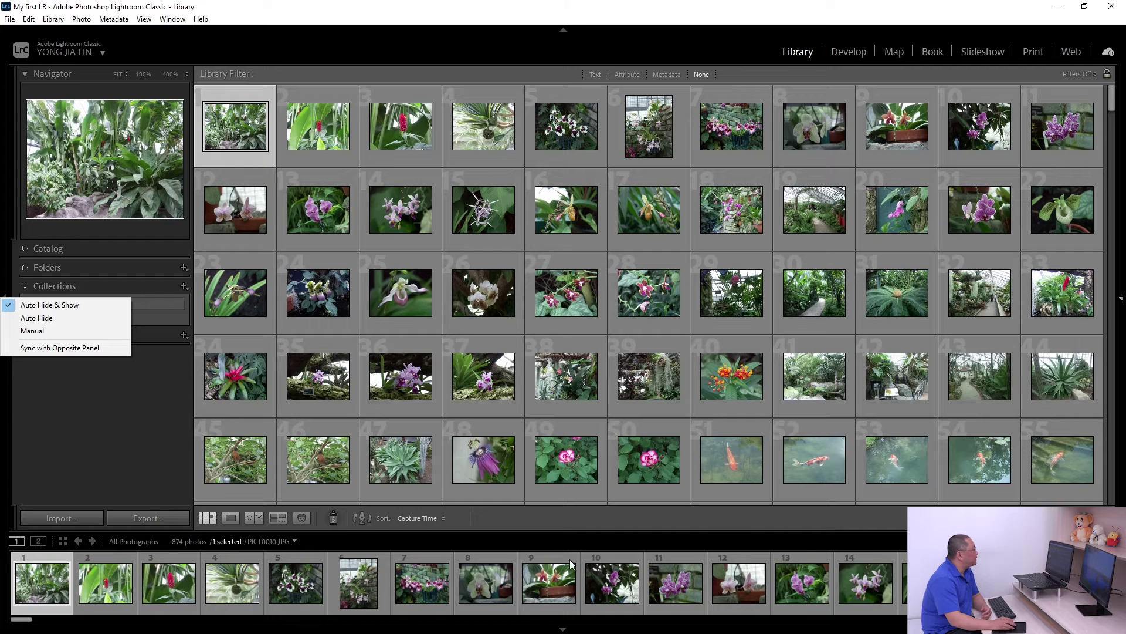
pyautogui.click(100, 397)
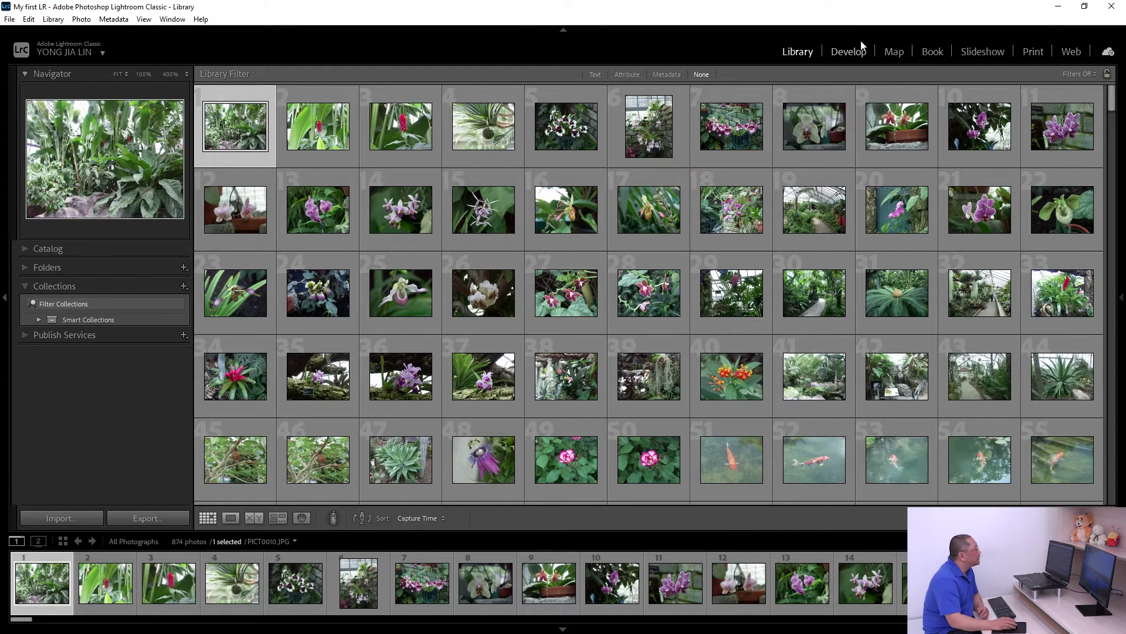
pyautogui.click(849, 50)
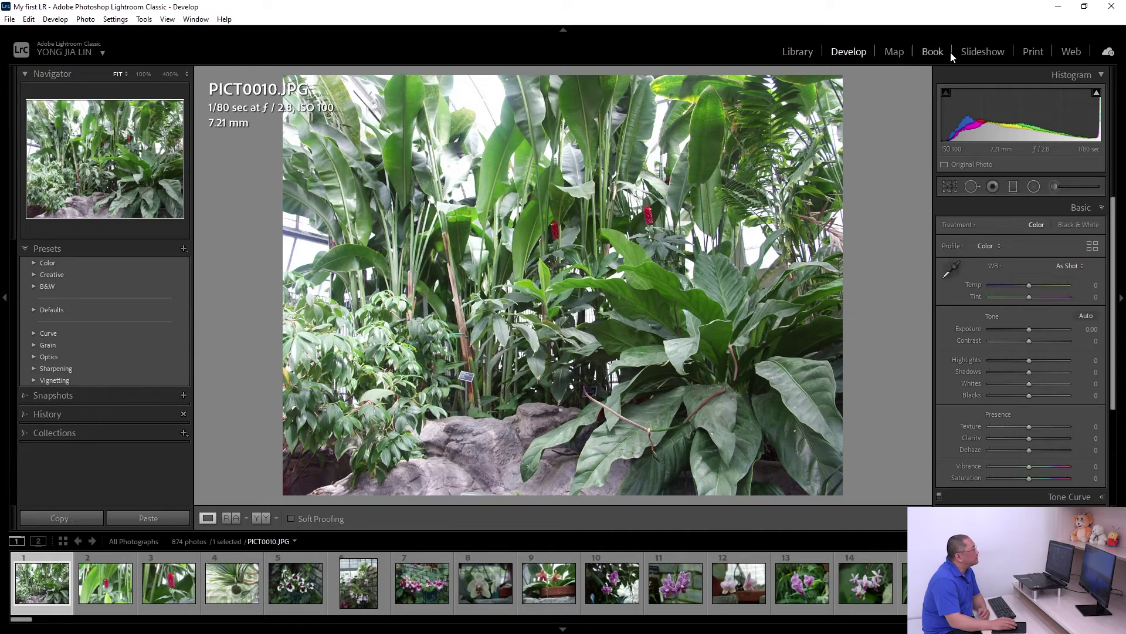
pyautogui.click(938, 52)
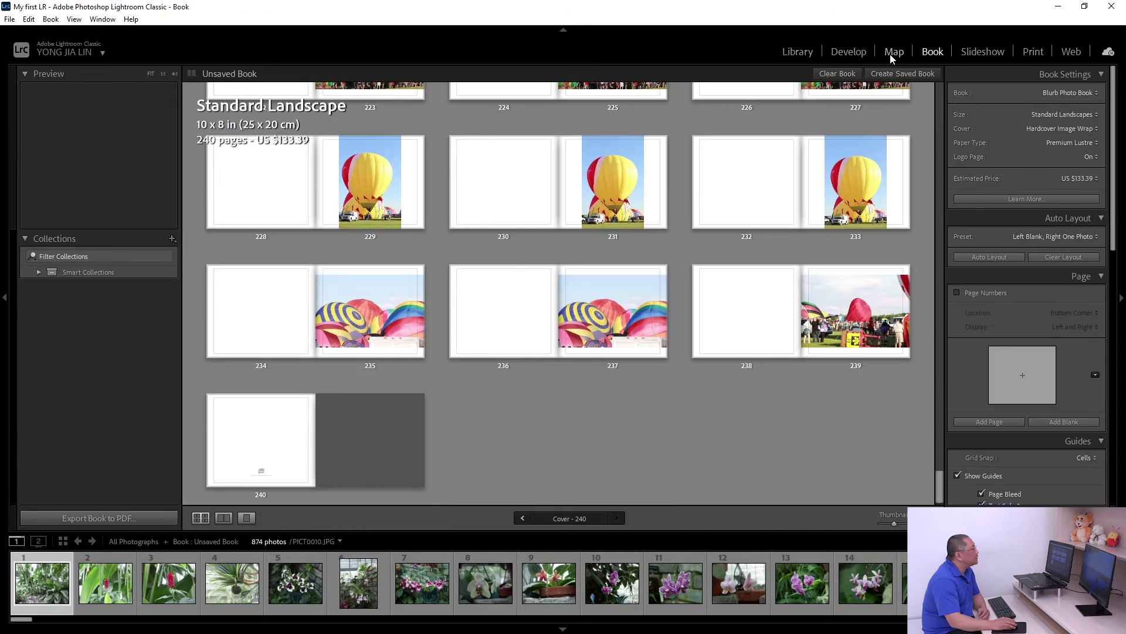
pyautogui.click(891, 53)
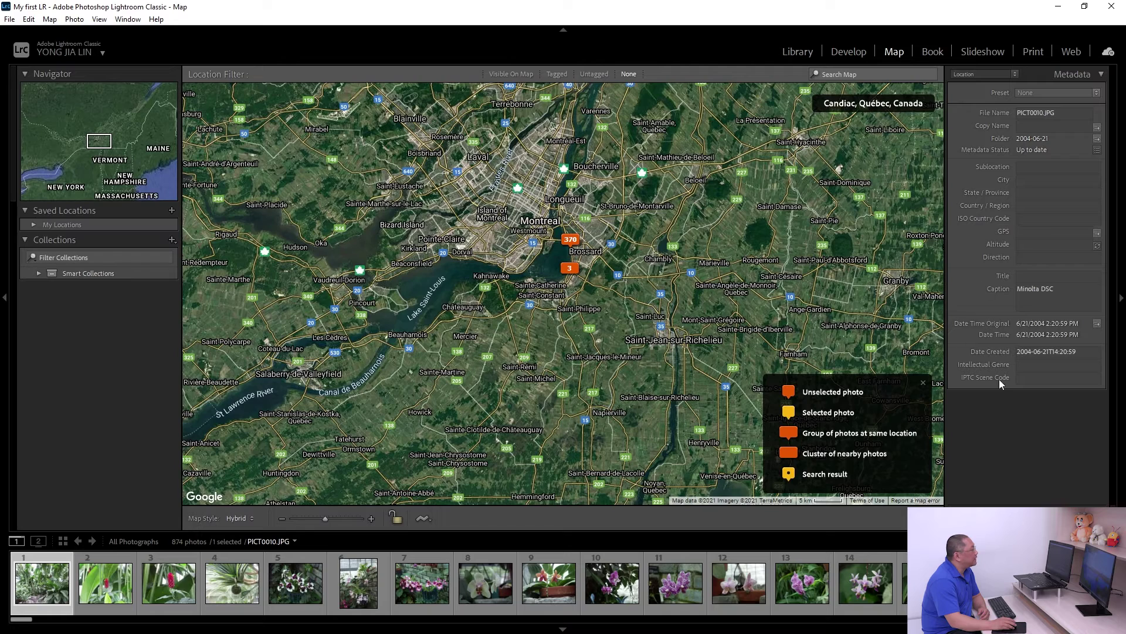
pyautogui.click(856, 53)
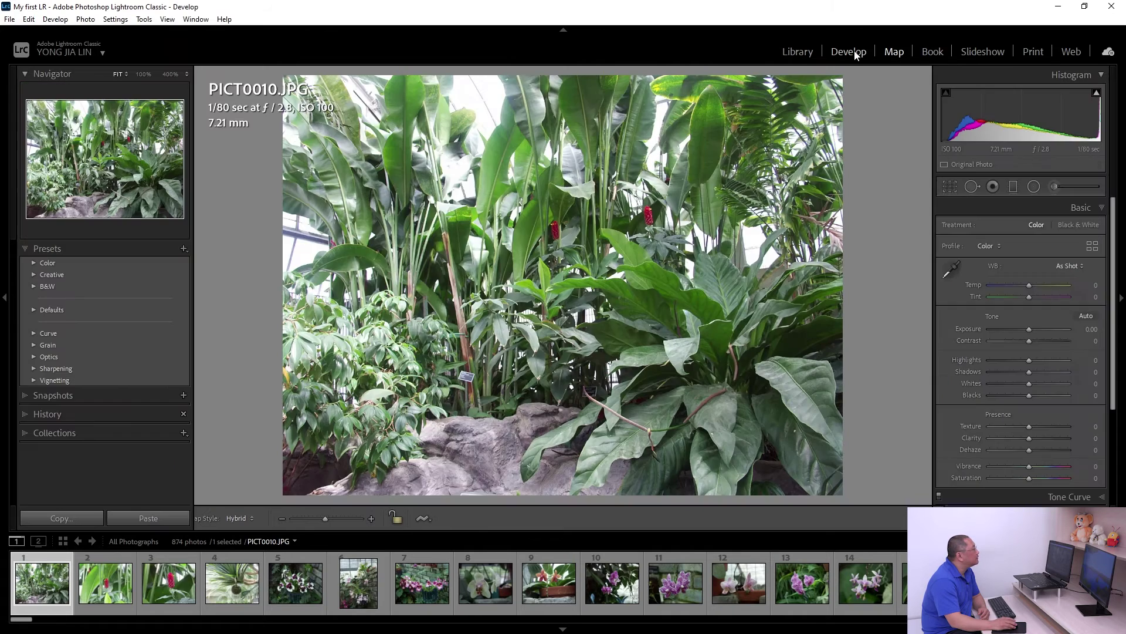
pyautogui.click(799, 53)
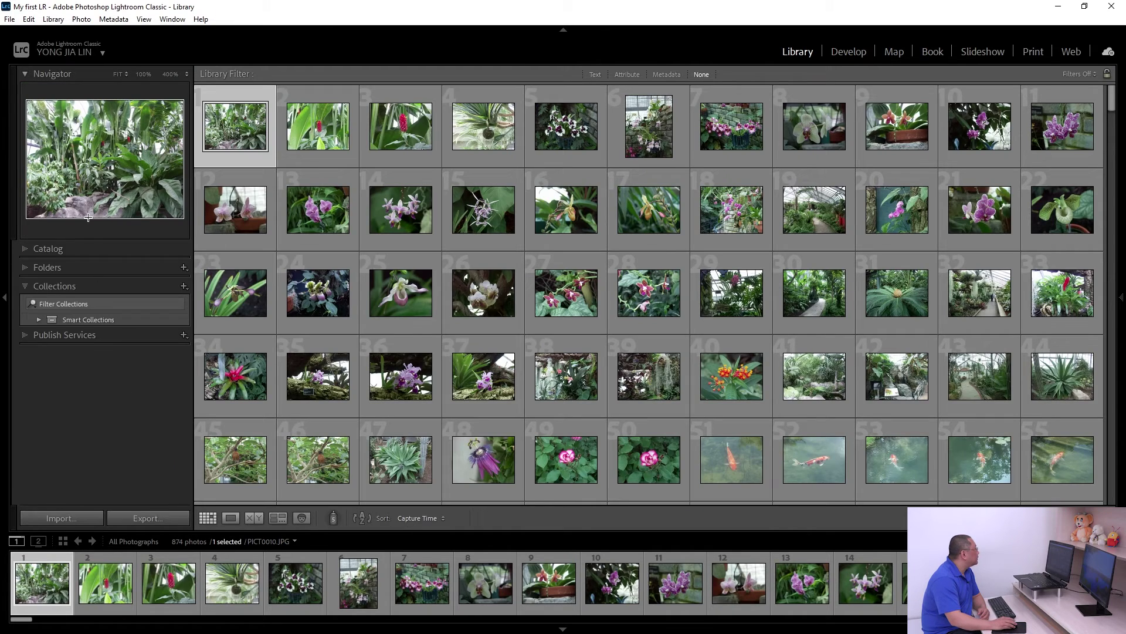
# Expand Catalog, Folders, Collections and Publish Services one at a time, then step back to Catalog
pyautogui.click(81, 248)
pyautogui.click(87, 313)
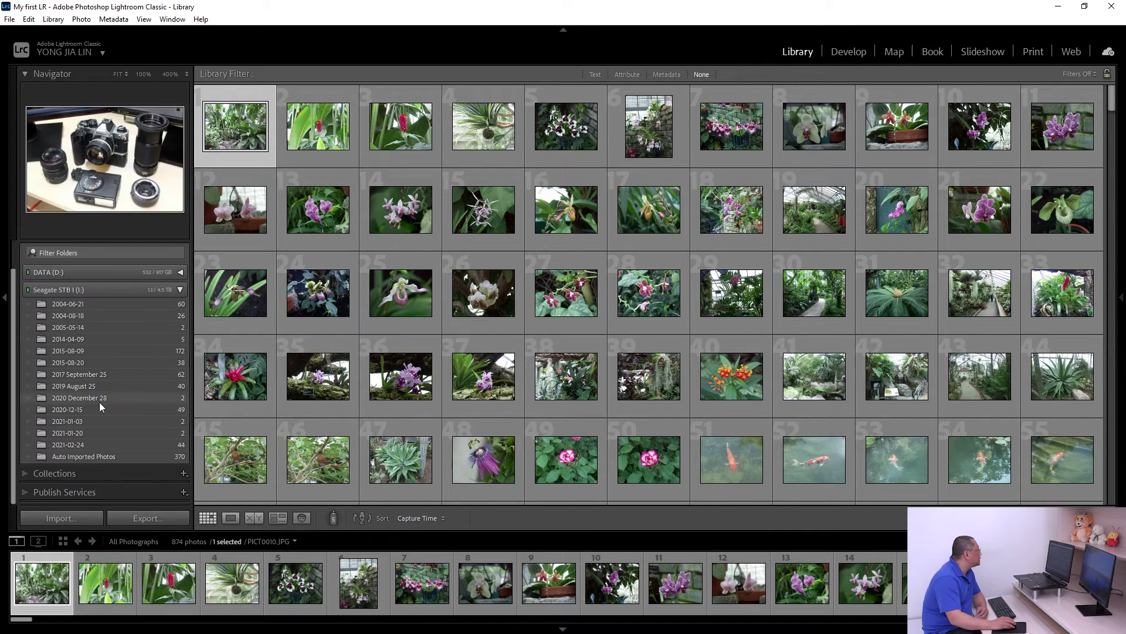
pyautogui.click(90, 470)
pyautogui.click(120, 335)
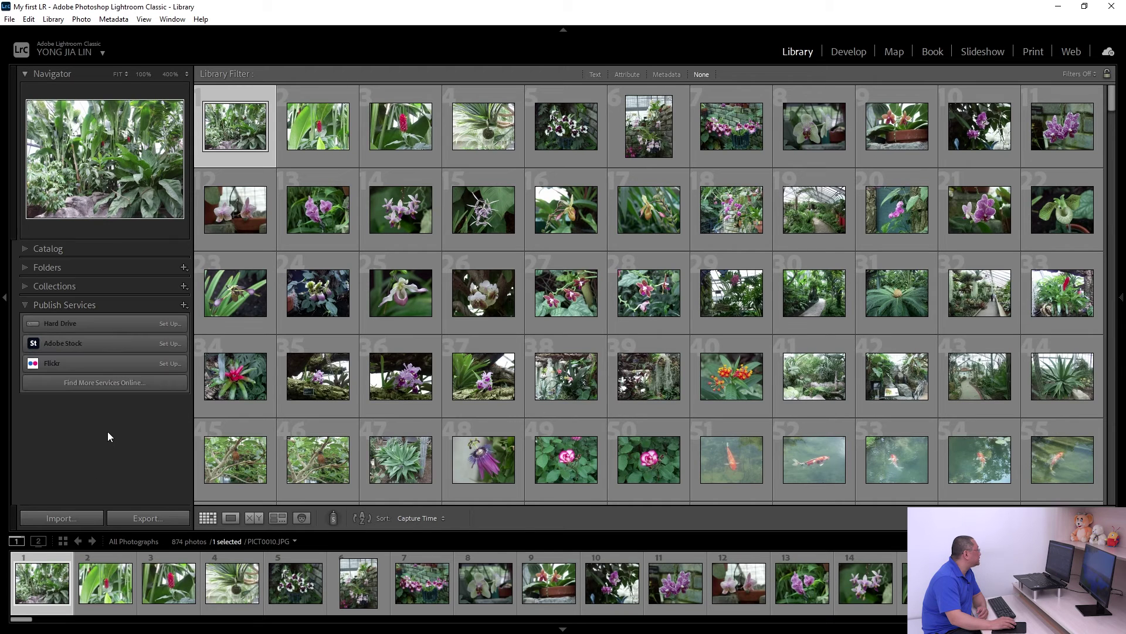
pyautogui.click(115, 284)
pyautogui.click(114, 267)
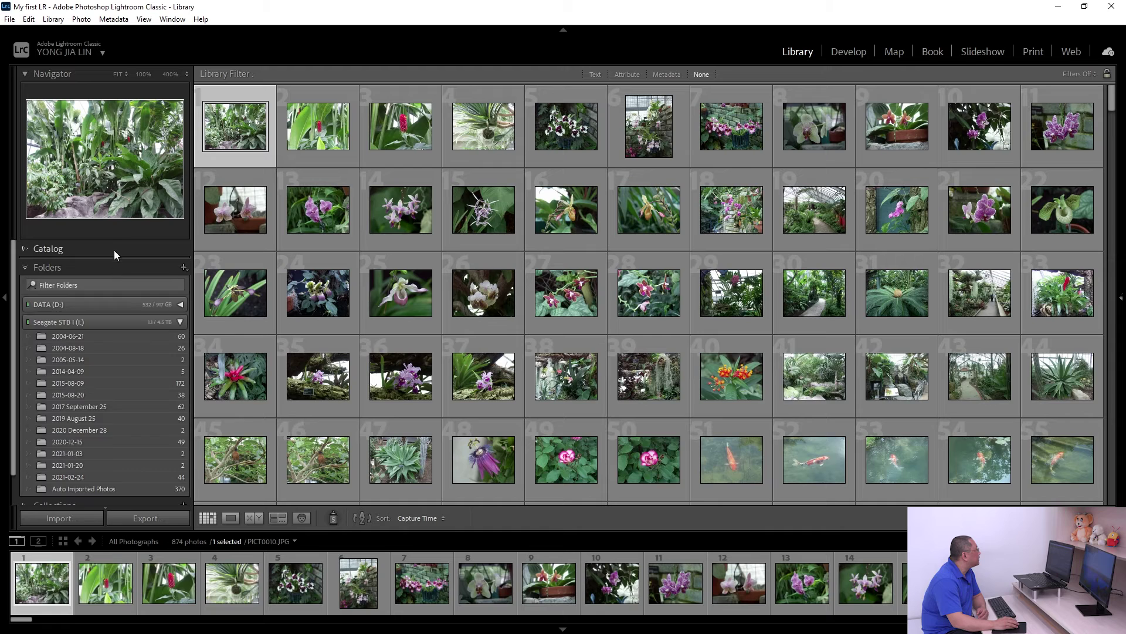
pyautogui.click(113, 249)
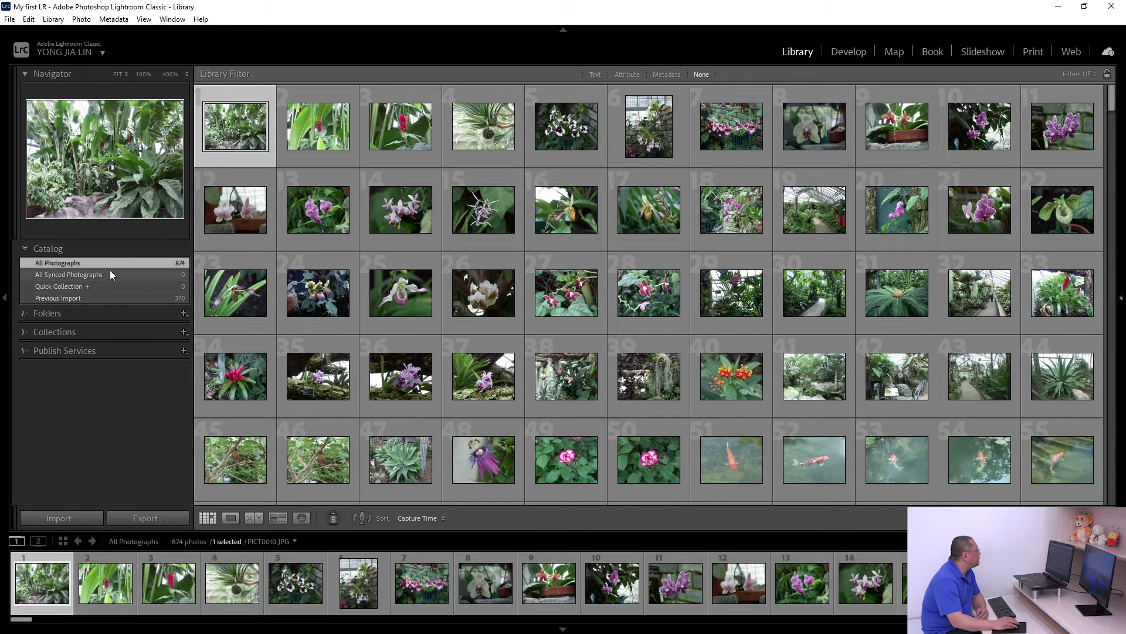
# Hide Publish Services from the left panel, show it again and expand it
pyautogui.rightClick(106, 312)
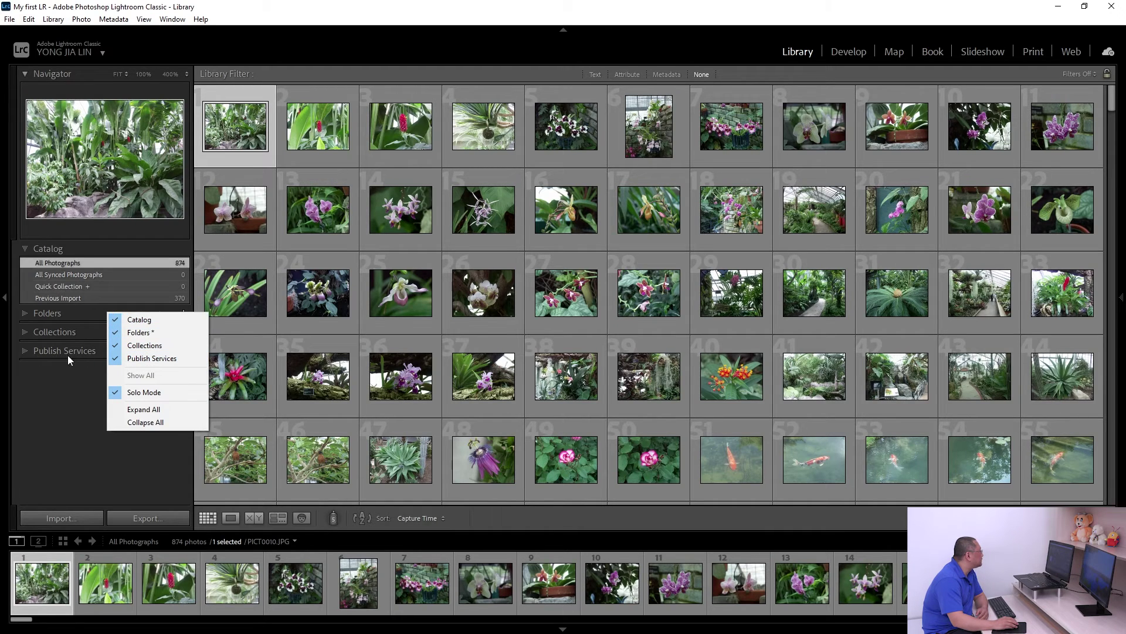
pyautogui.click(116, 360)
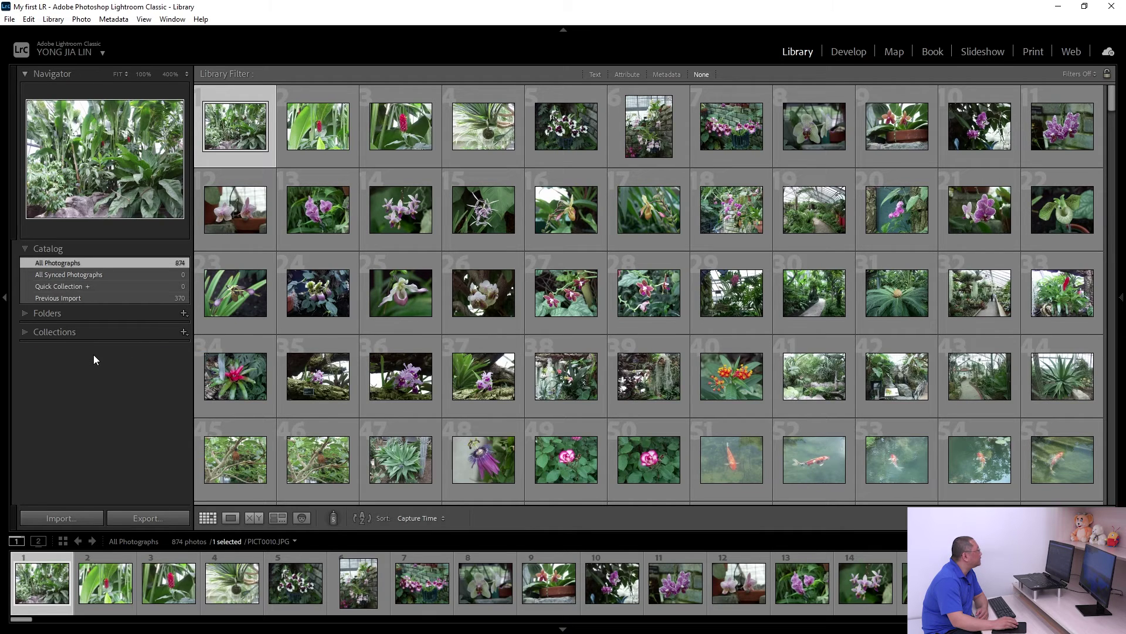
pyautogui.rightClick(137, 331)
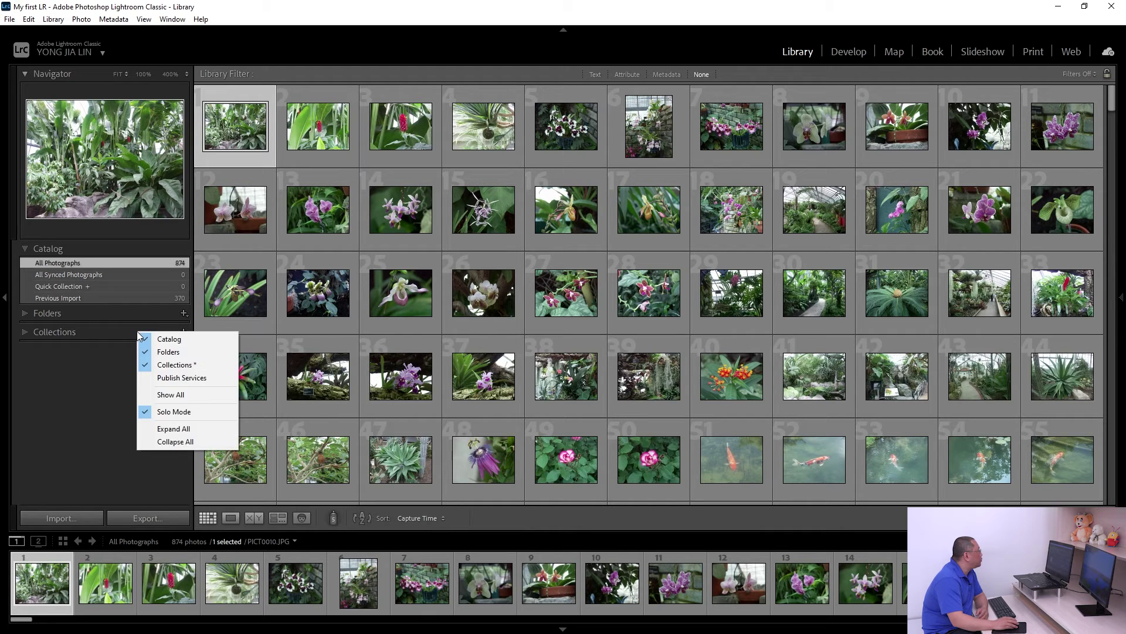
pyautogui.click(147, 377)
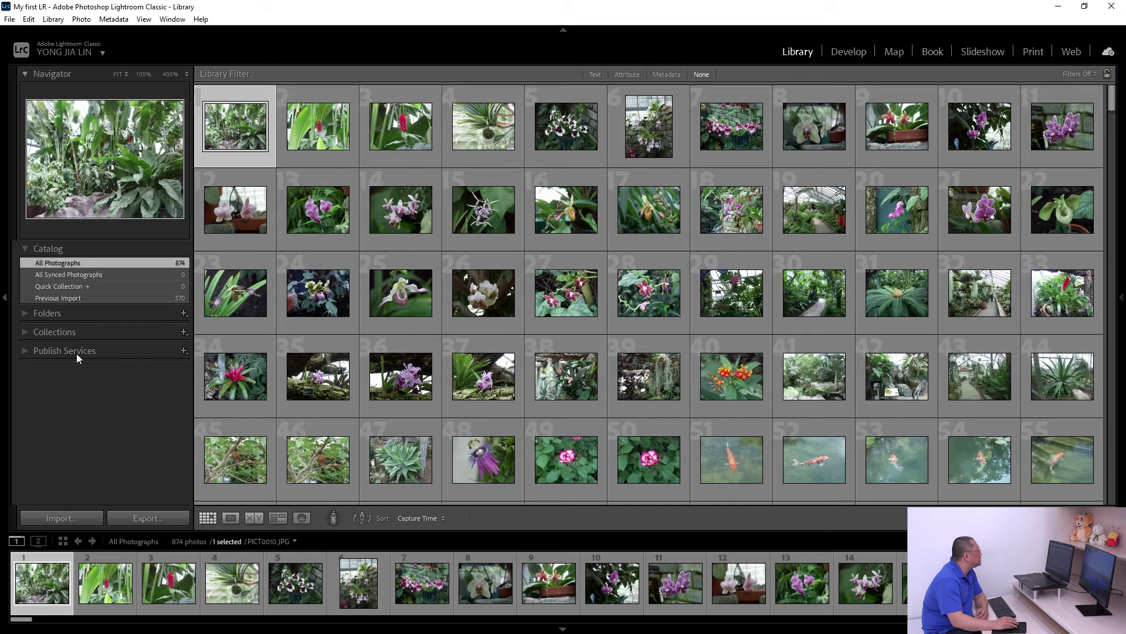
pyautogui.click(116, 352)
# Expand all left-panel sections, then collapse them all
pyautogui.rightClick(116, 281)
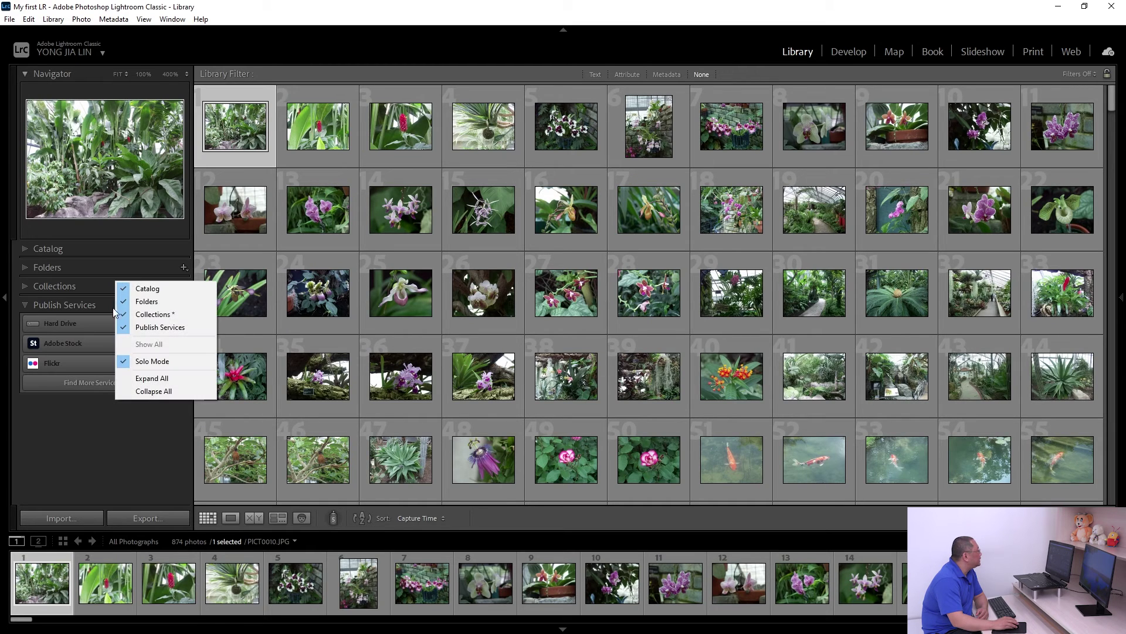
pyautogui.click(162, 378)
pyautogui.scroll(-5, 138, 352)
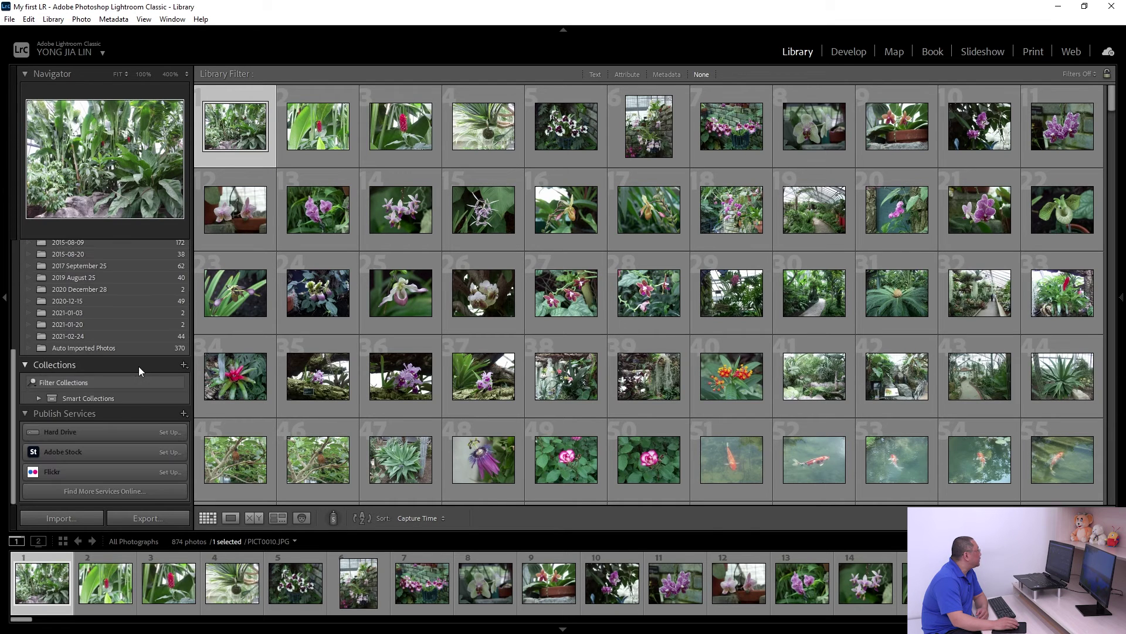
pyautogui.scroll(5, 133, 373)
pyautogui.scroll(-5, 127, 347)
pyautogui.rightClick(122, 363)
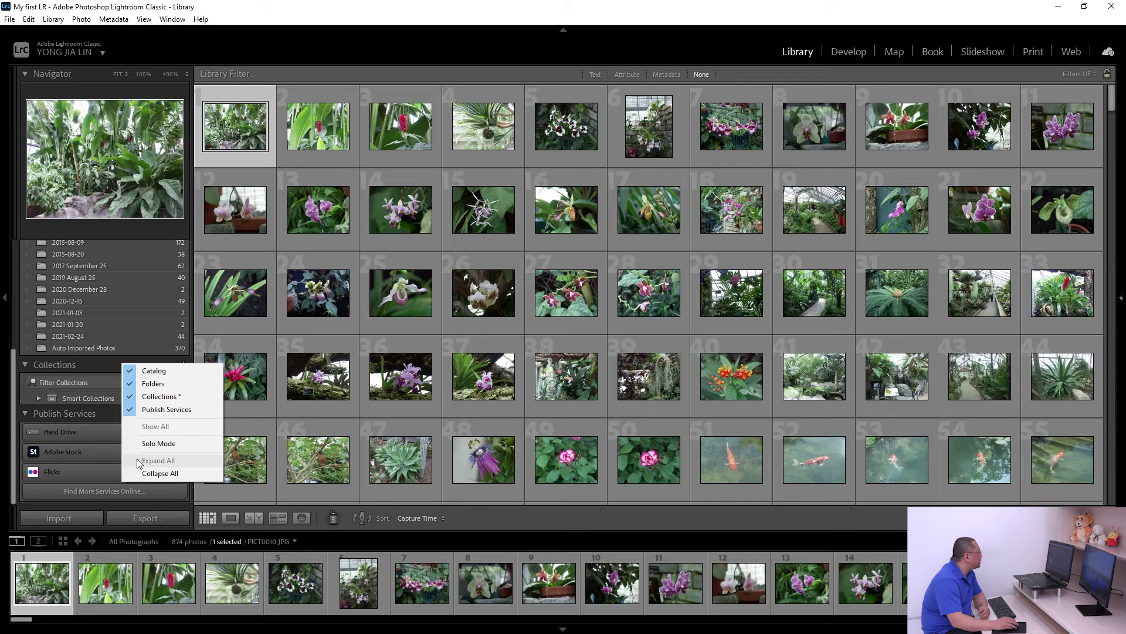
pyautogui.click(166, 472)
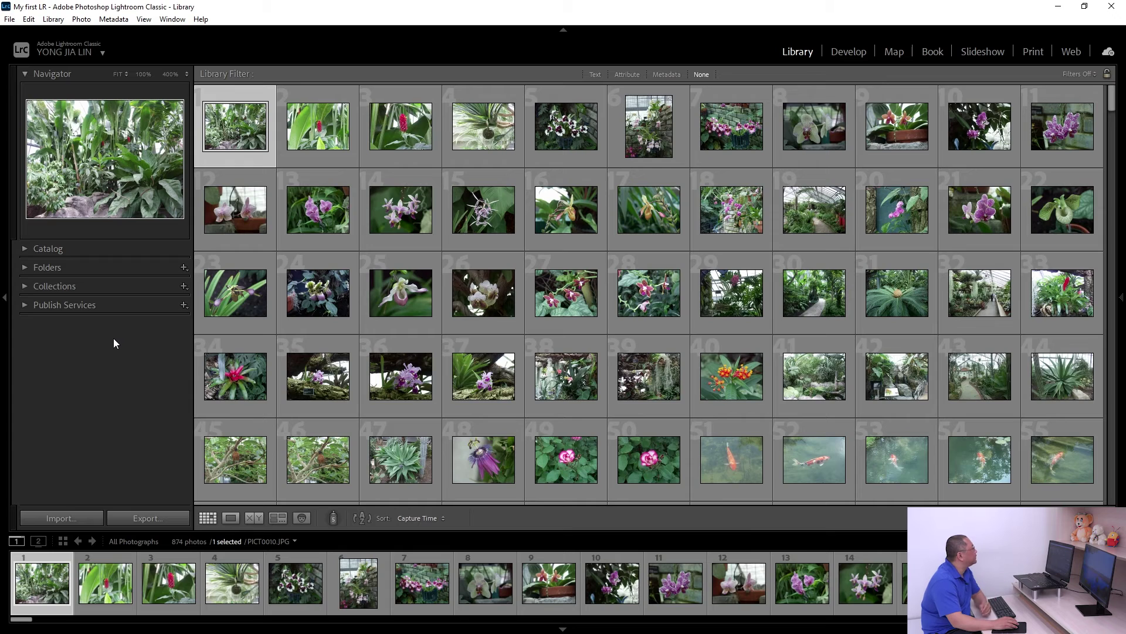
# Turn Solo Mode back on for the left panel
pyautogui.rightClick(114, 264)
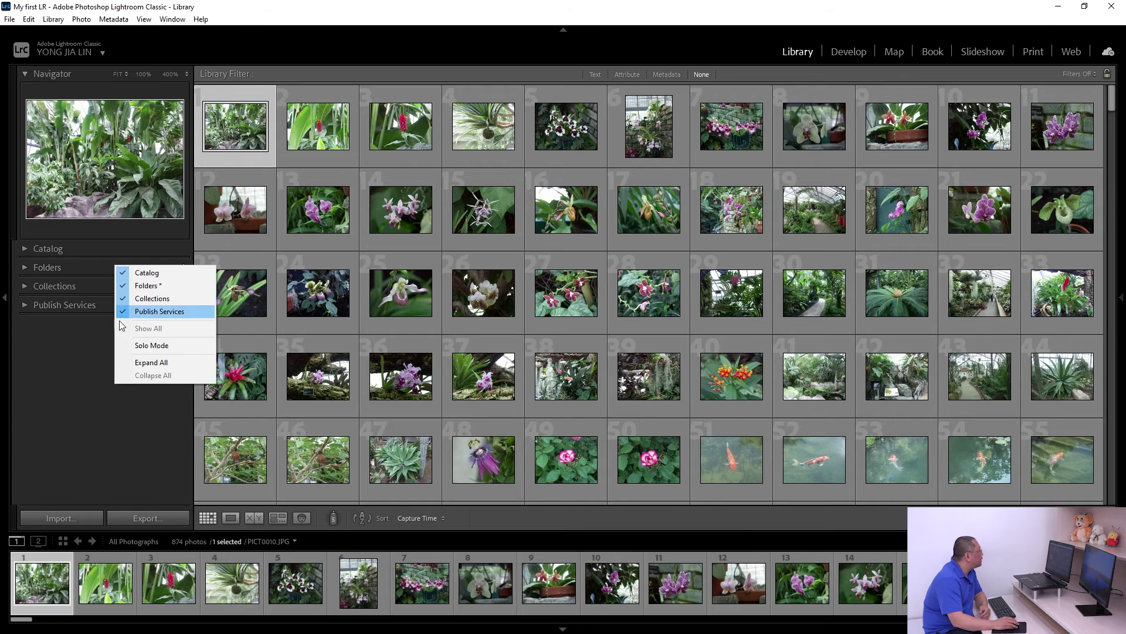
pyautogui.click(168, 348)
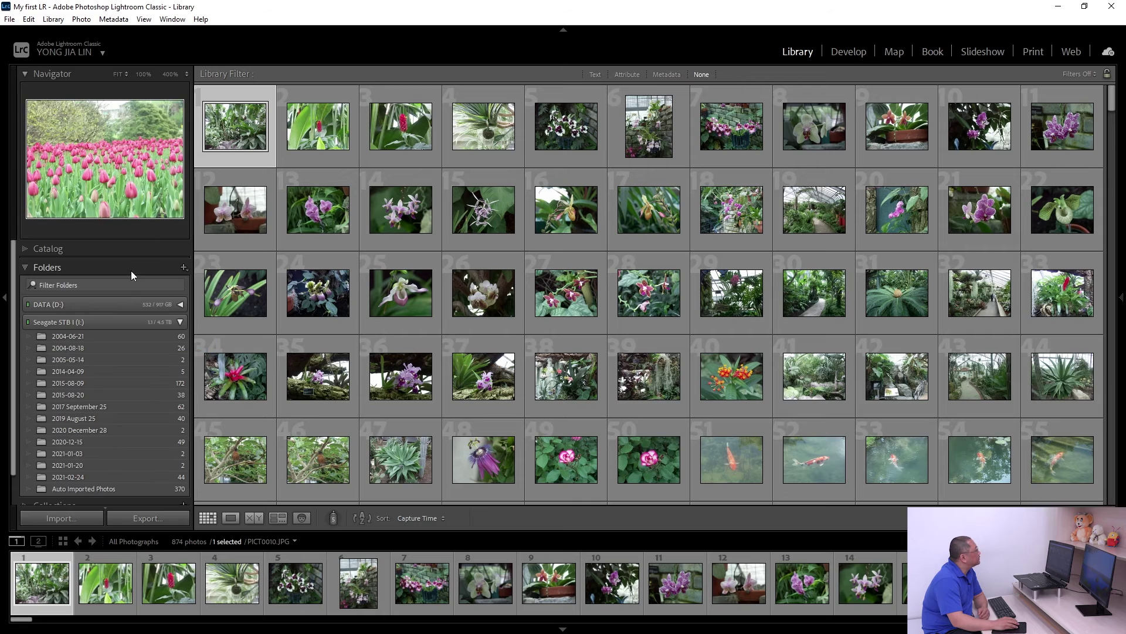
pyautogui.rightClick(127, 247)
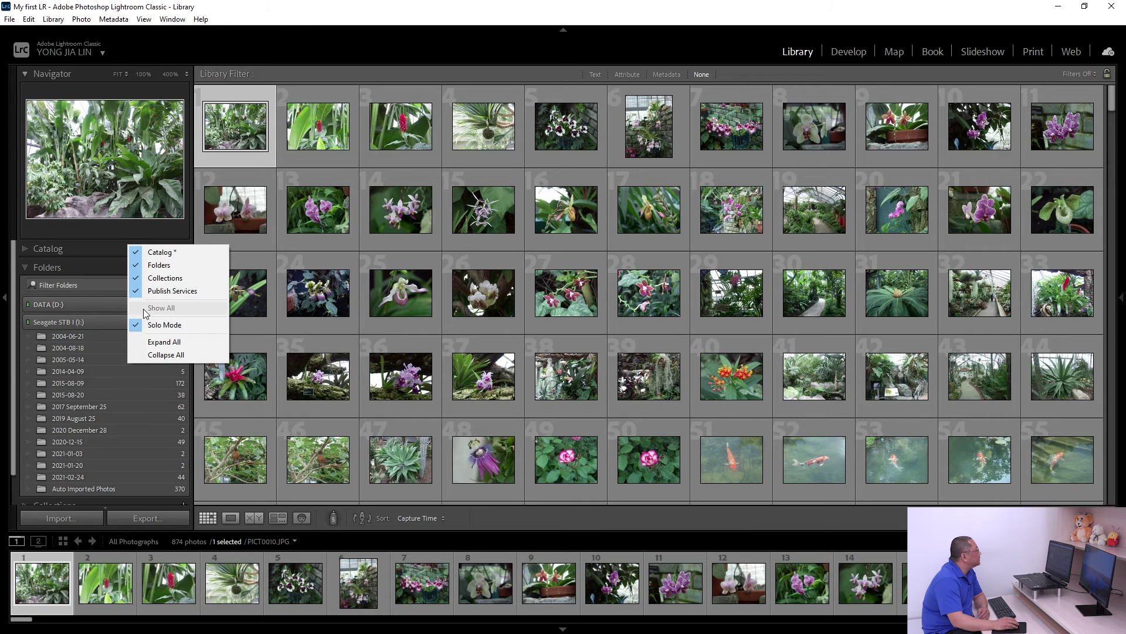
# Expand Catalog, Folders, Publish Services, Catalog, Folders, then Collections singly, and reveal the right panel
pyautogui.click(101, 249)
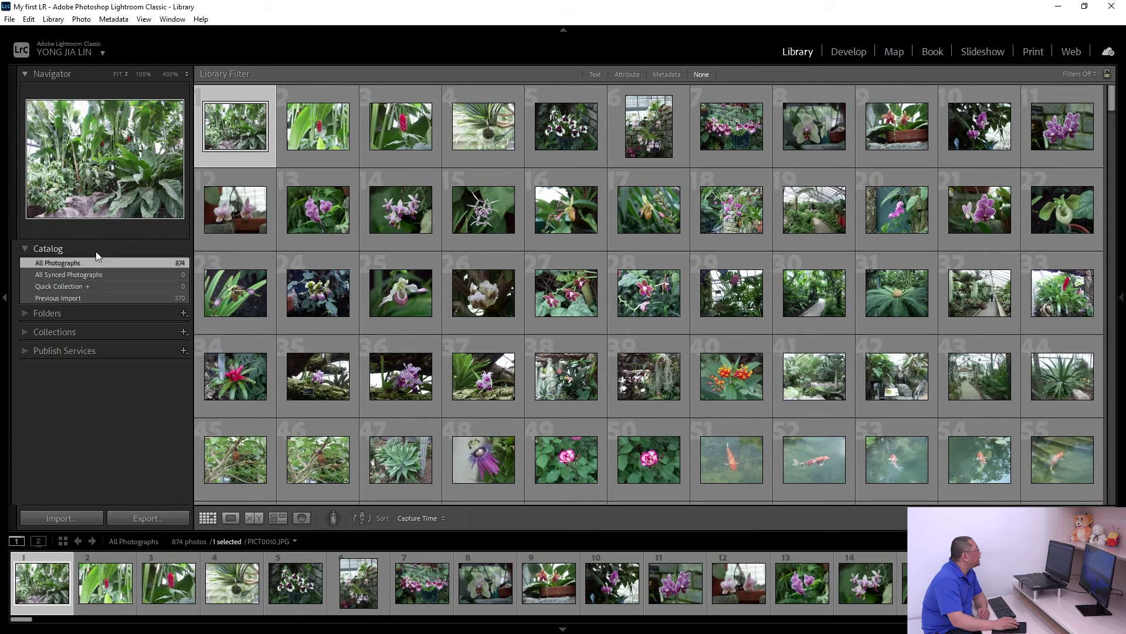
pyautogui.click(103, 312)
pyautogui.scroll(-1, 118, 432)
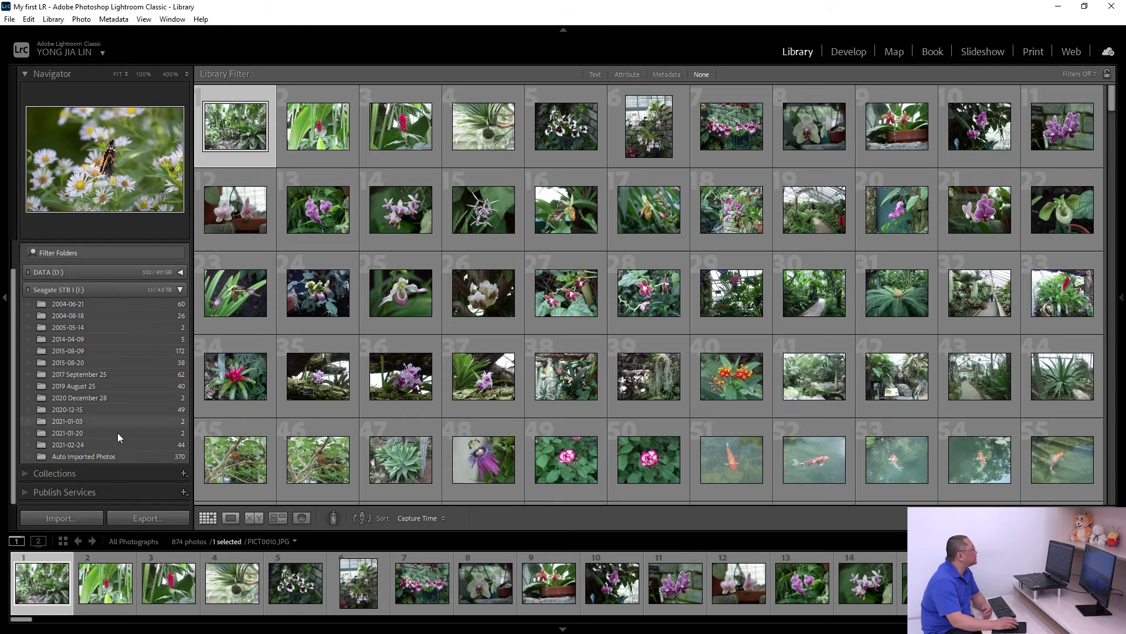
pyautogui.click(113, 490)
pyautogui.click(106, 245)
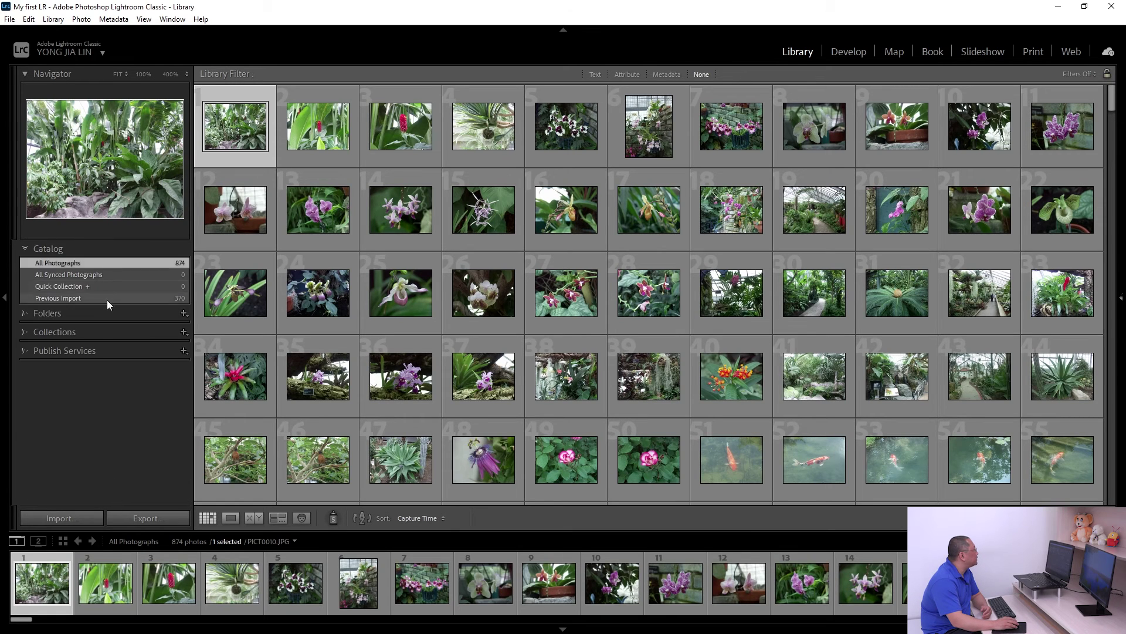
pyautogui.click(112, 313)
pyautogui.scroll(-1, 113, 446)
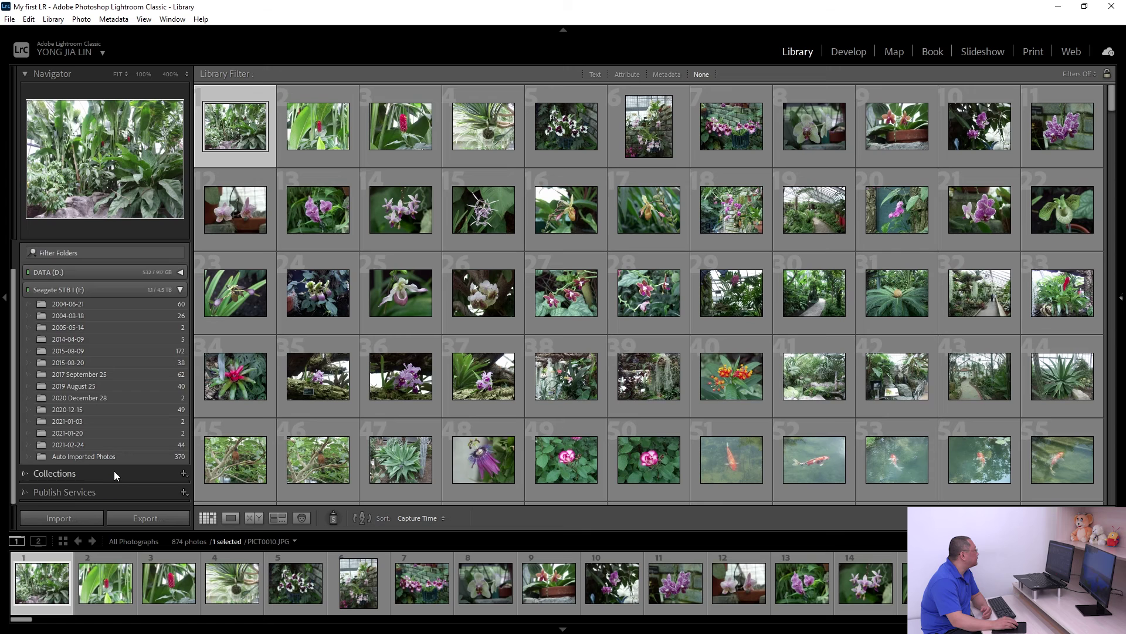
pyautogui.click(113, 470)
pyautogui.click(1123, 297)
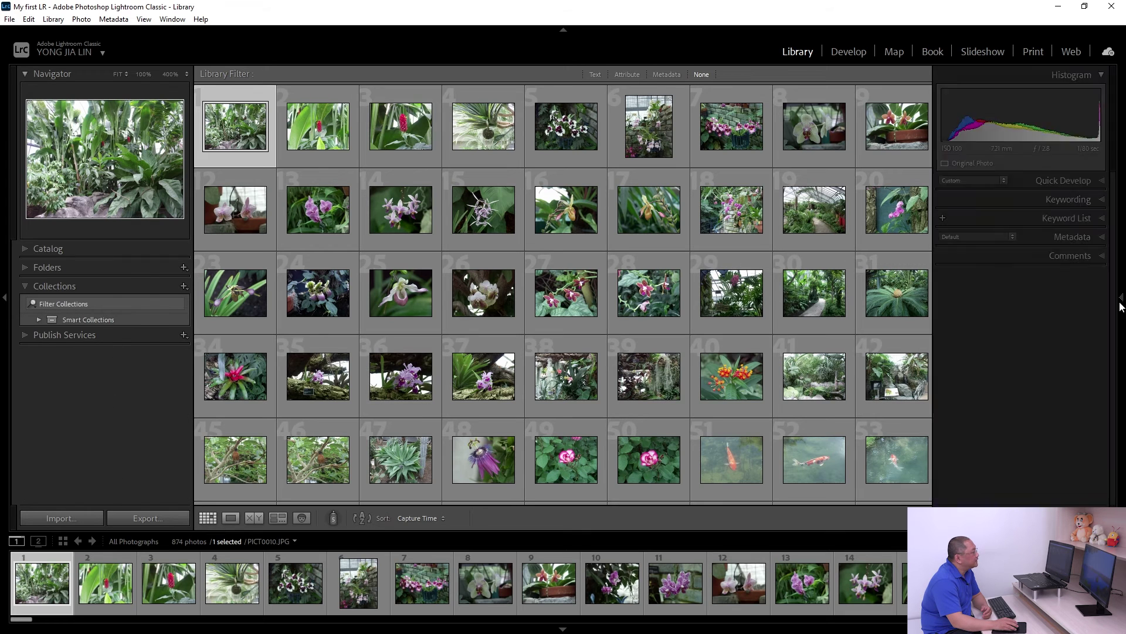
pyautogui.rightClick(1031, 197)
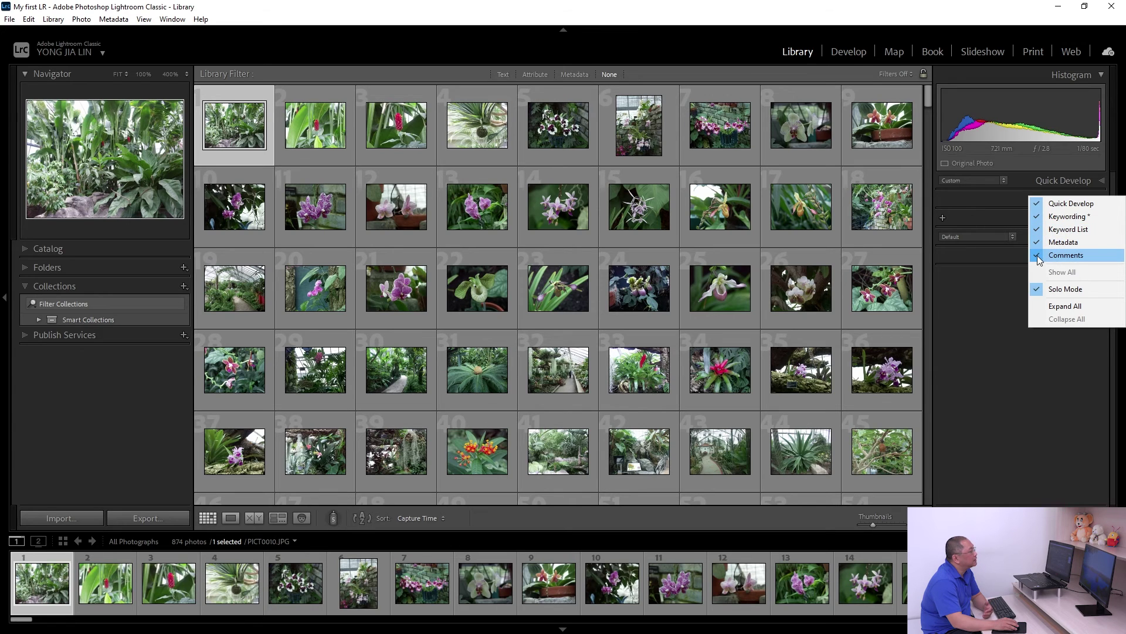
pyautogui.click(1038, 256)
pyautogui.rightClick(1050, 242)
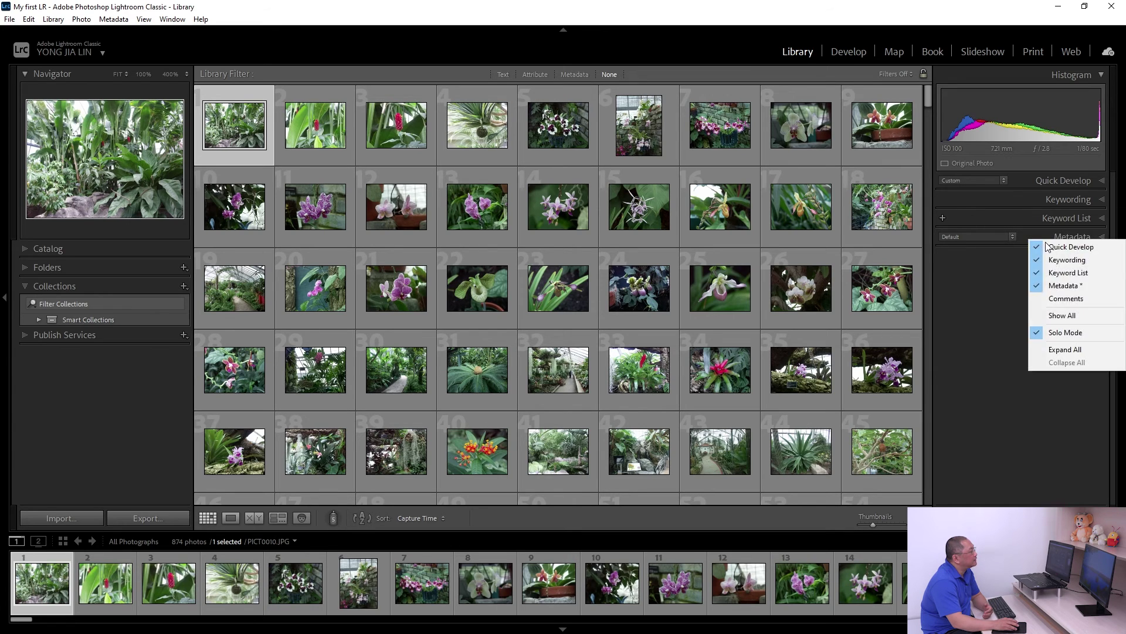
pyautogui.click(1044, 298)
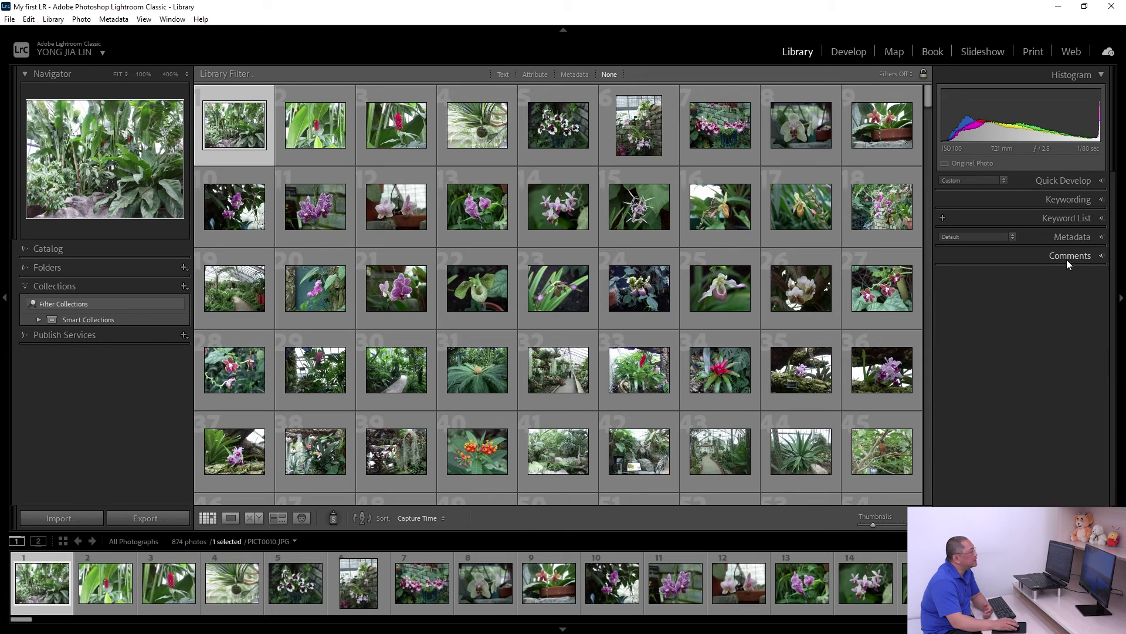
pyautogui.rightClick(1052, 234)
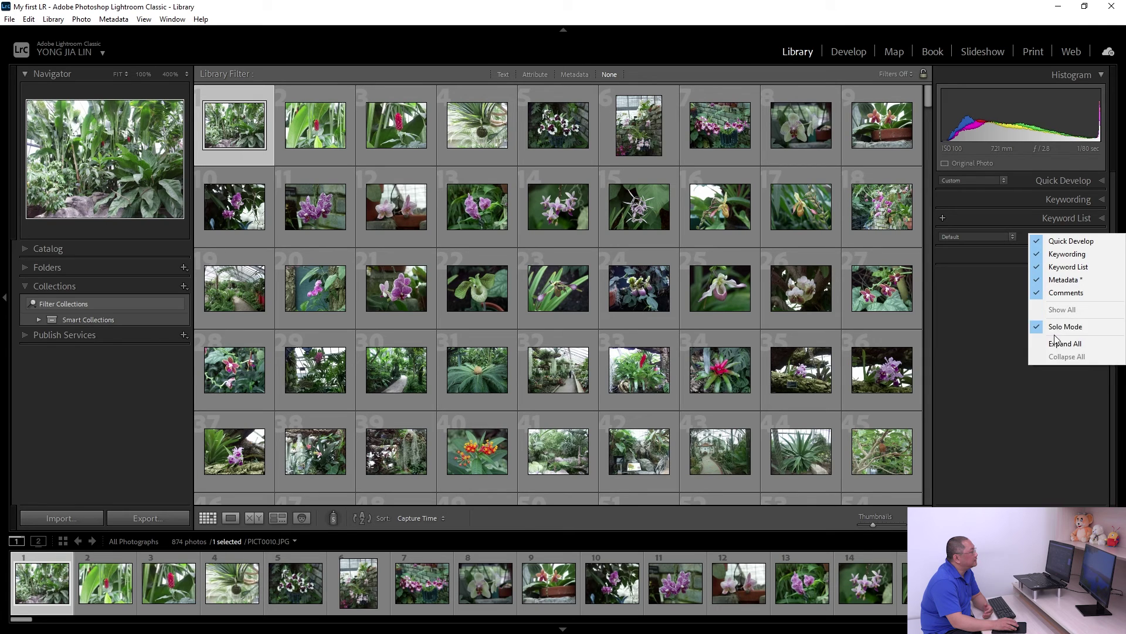
pyautogui.click(996, 334)
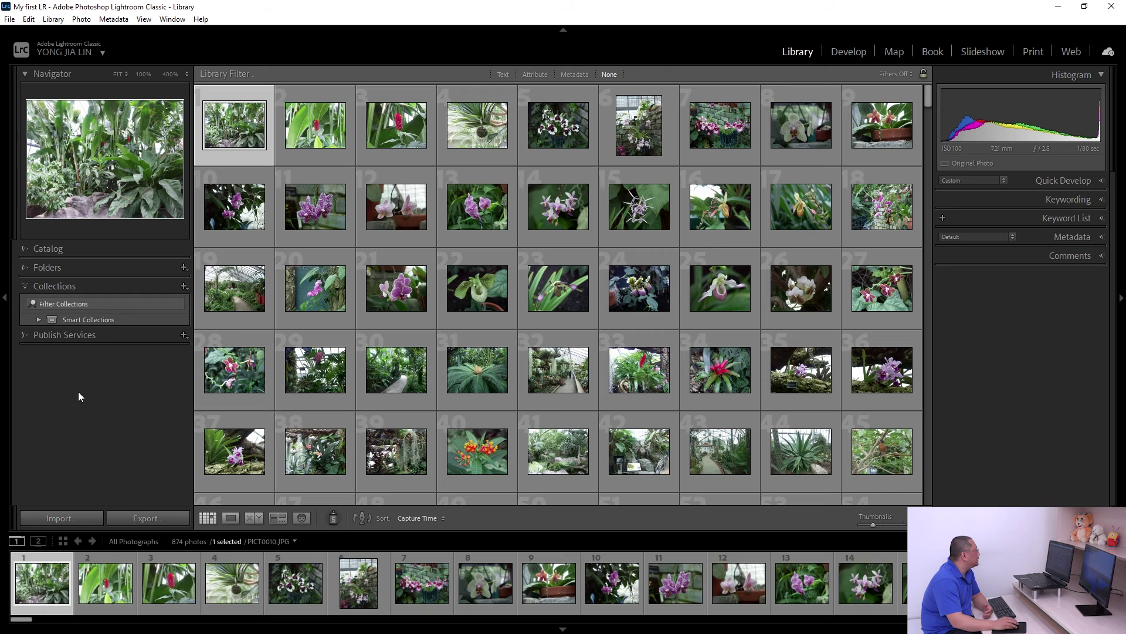
pyautogui.rightClick(94, 403)
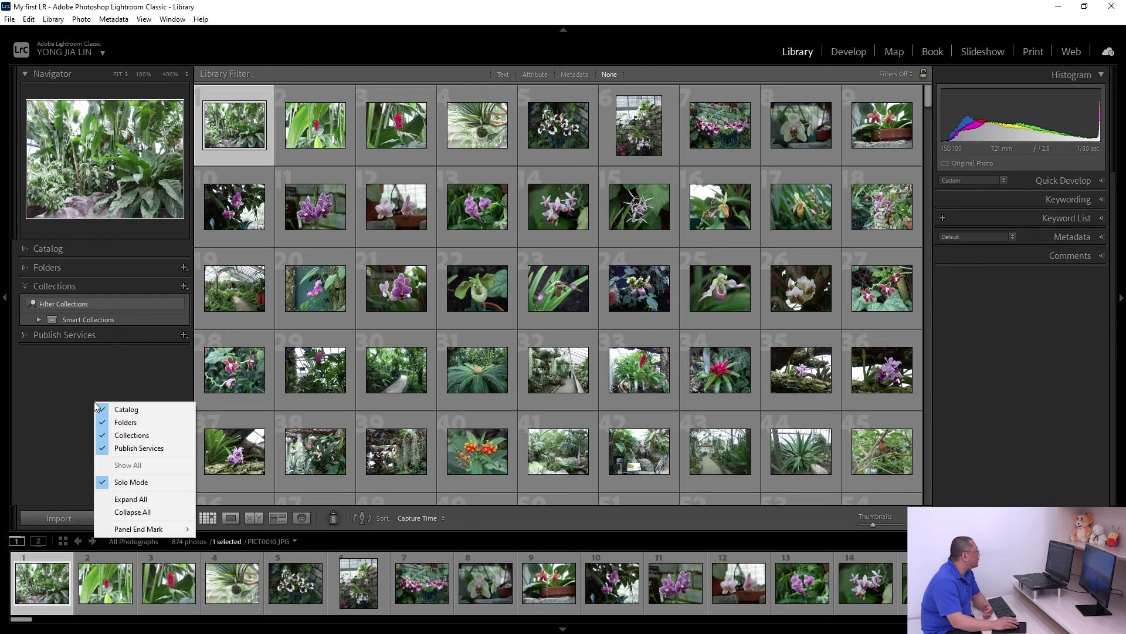
pyautogui.moveTo(149, 531)
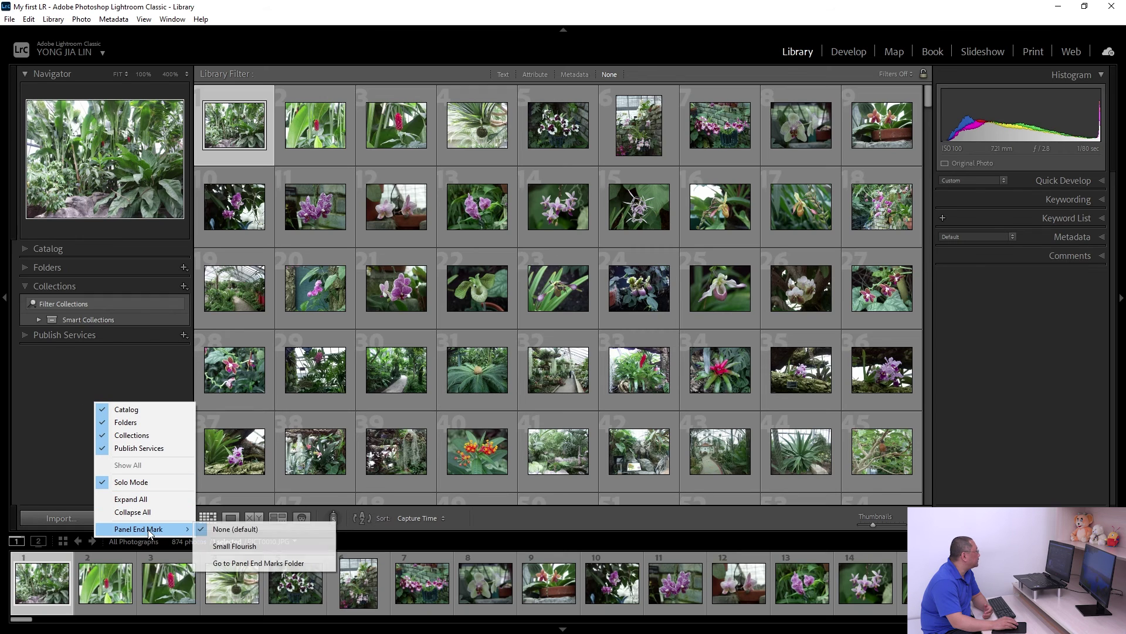
pyautogui.click(260, 547)
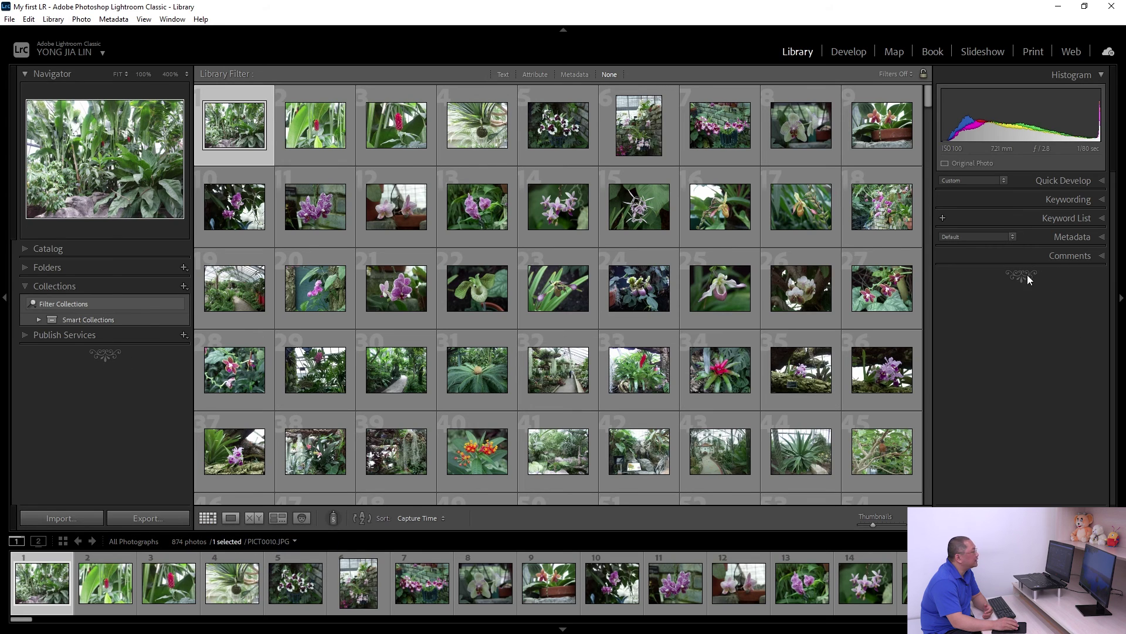
pyautogui.rightClick(114, 397)
pyautogui.moveTo(158, 524)
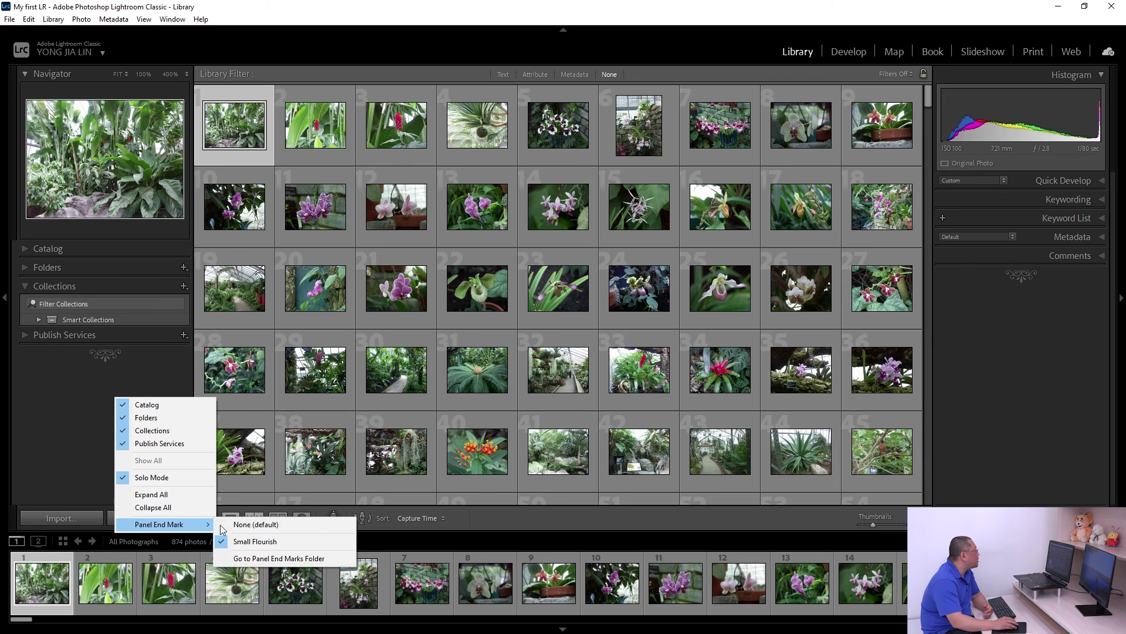
pyautogui.click(254, 526)
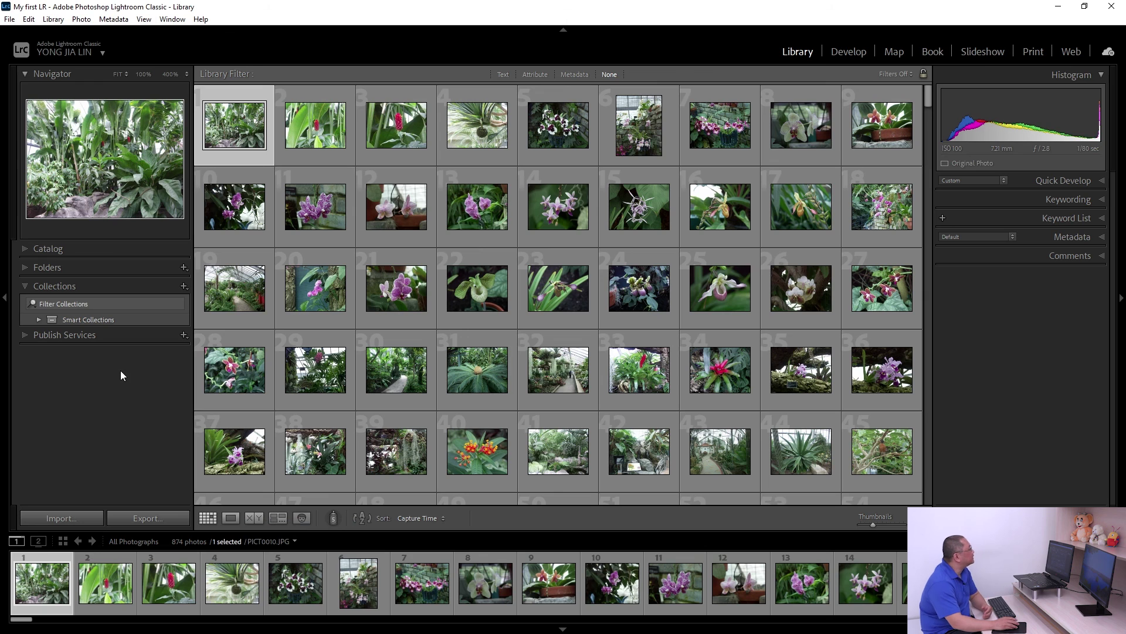